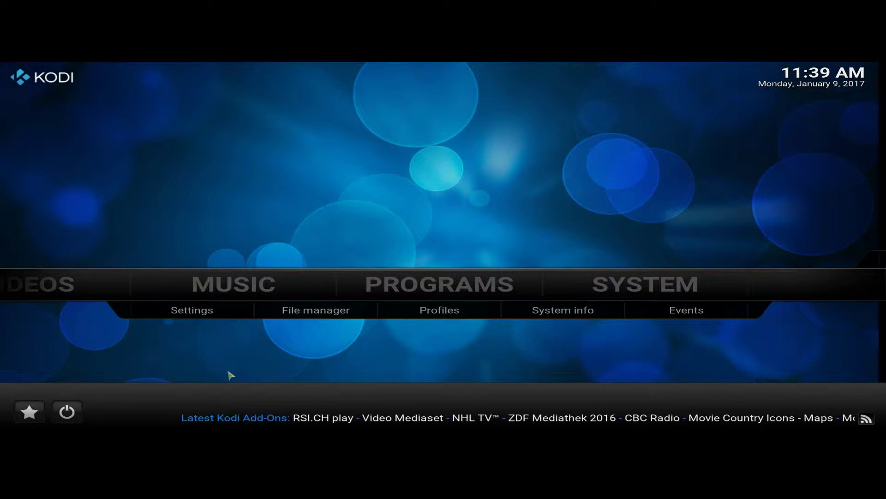
# - Install repository.xbmchub-1.0.7.zip from fusion > kodi-repos > english through Install from zip file
pyautogui.click(647, 287)
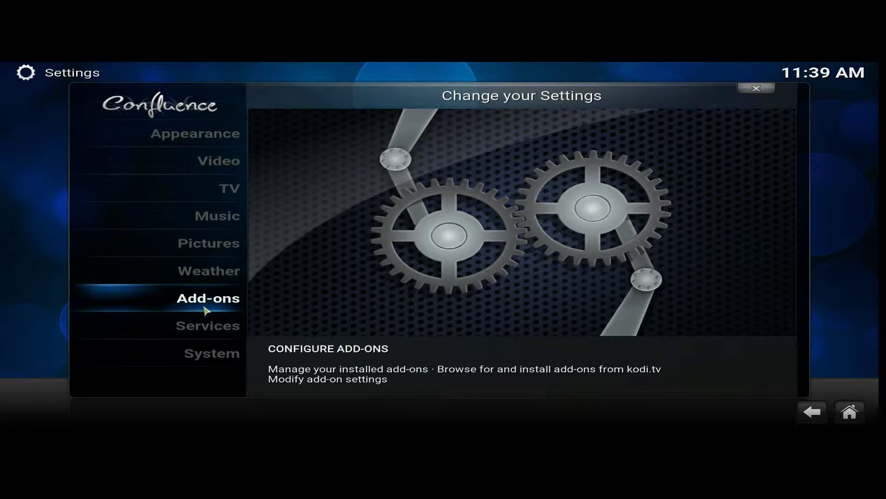
pyautogui.click(205, 308)
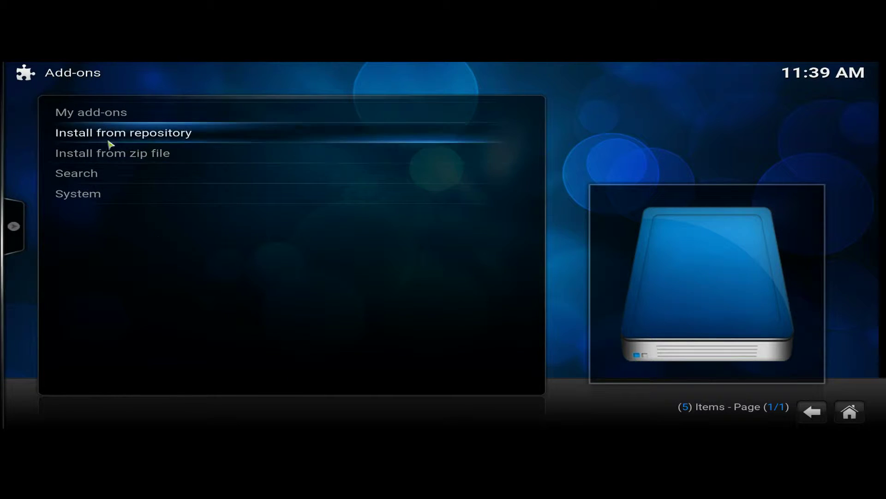
pyautogui.click(124, 159)
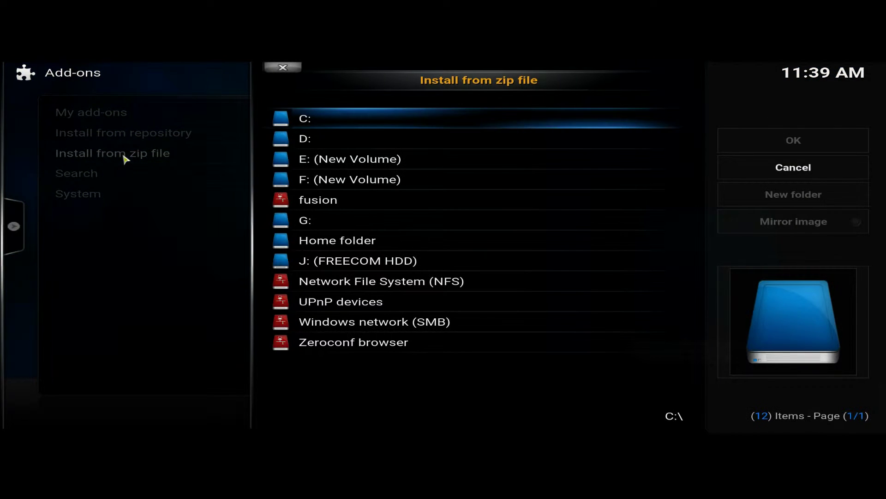
pyautogui.click(383, 205)
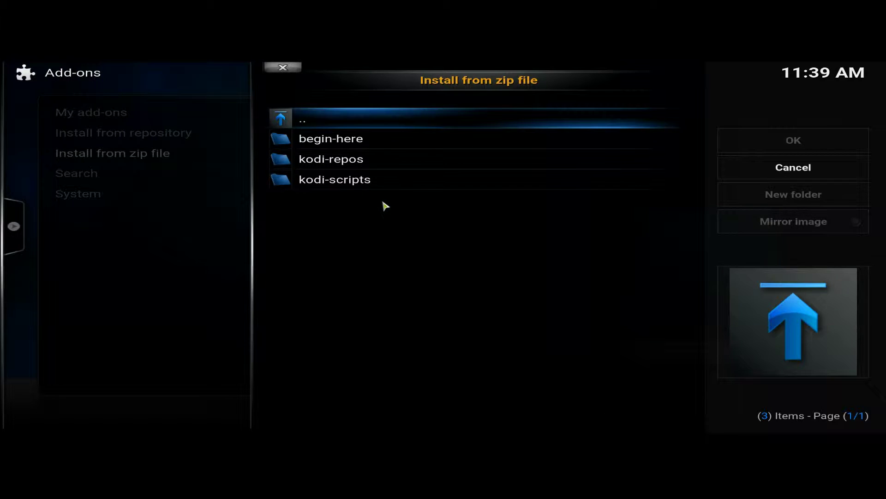
pyautogui.click(388, 164)
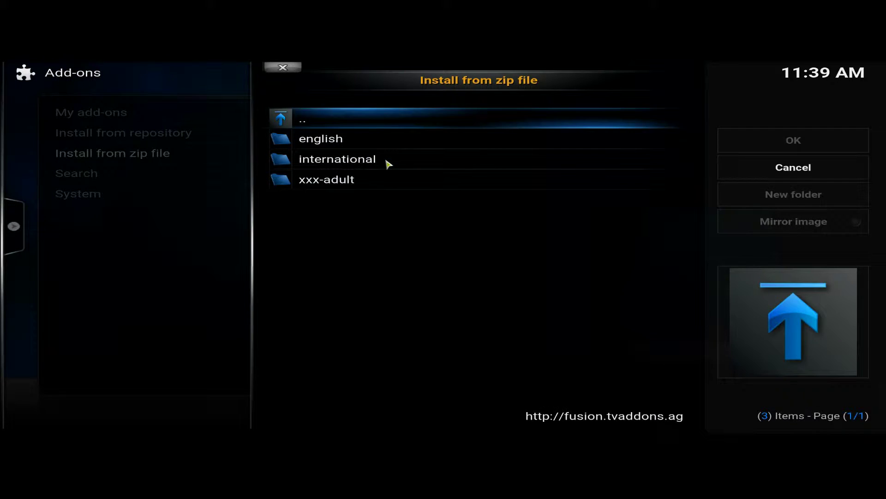
pyautogui.click(389, 146)
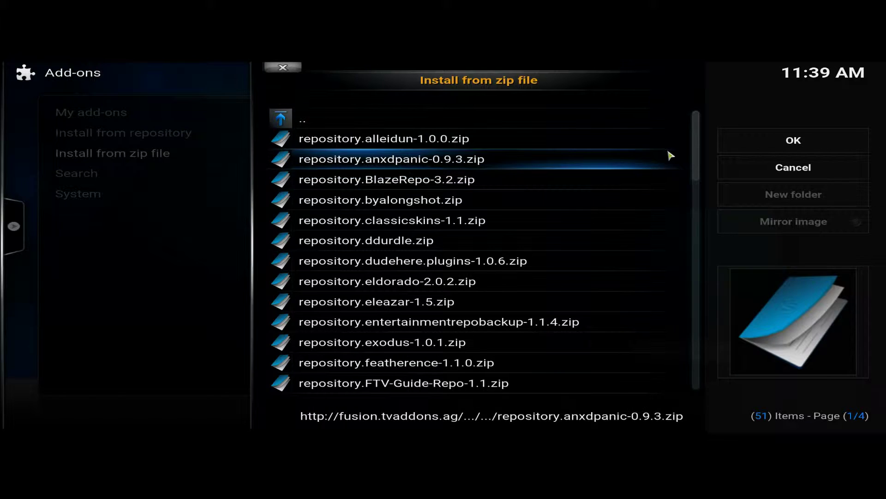
pyautogui.moveTo(695, 161)
pyautogui.mouseDown()
pyautogui.moveTo(697, 237)
pyautogui.moveTo(686, 320)
pyautogui.mouseUp()
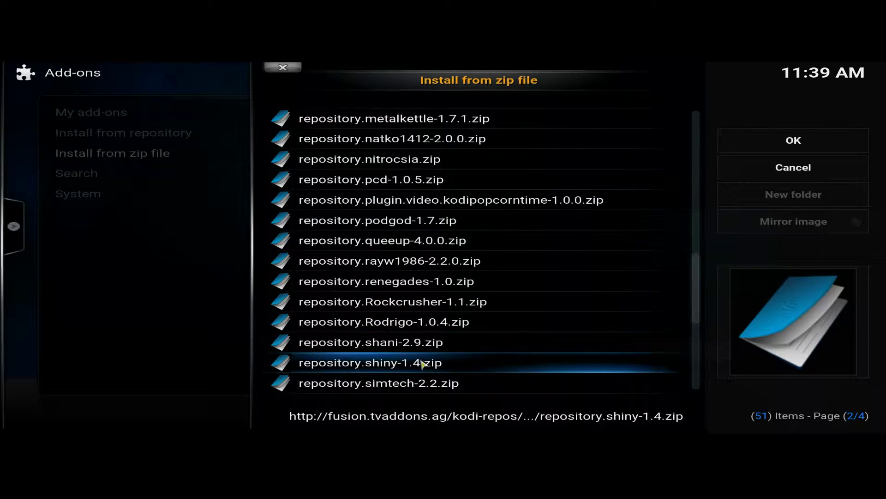
pyautogui.scroll(-12, 421, 358)
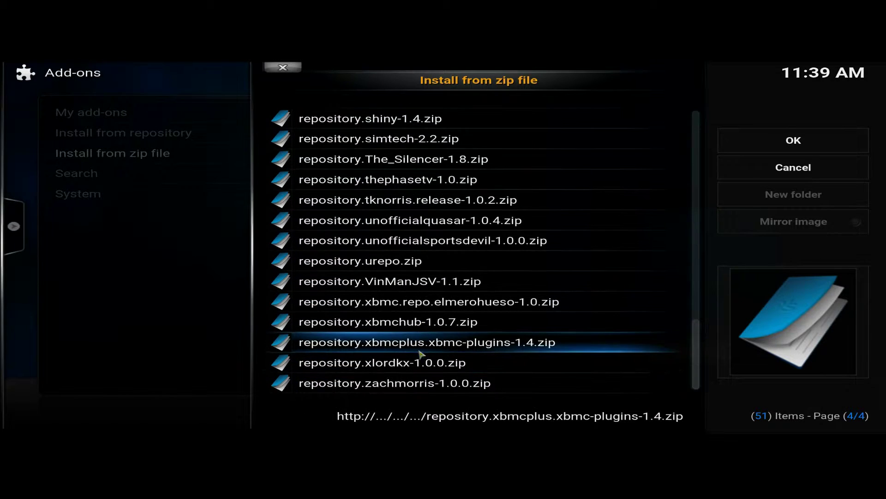
pyautogui.click(397, 327)
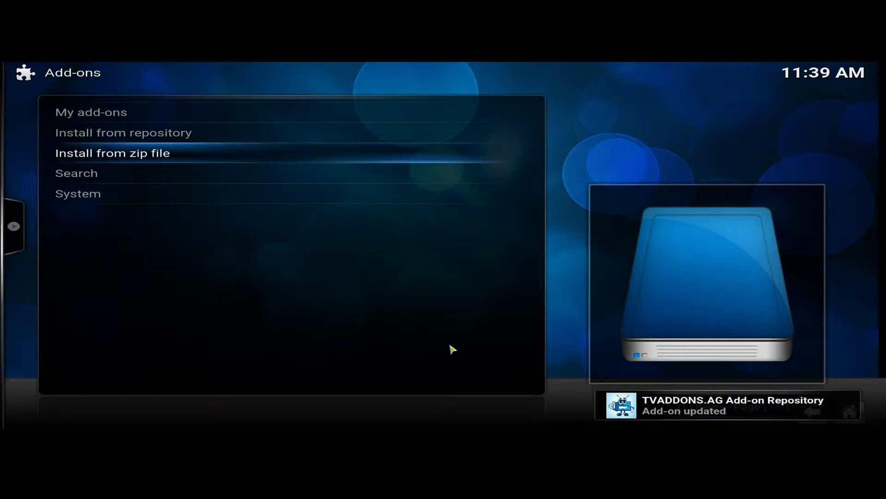
# - Open the TVADDONS.AG repository's Video add-ons and scroll the 27-item list to Phoenix
pyautogui.click(176, 143)
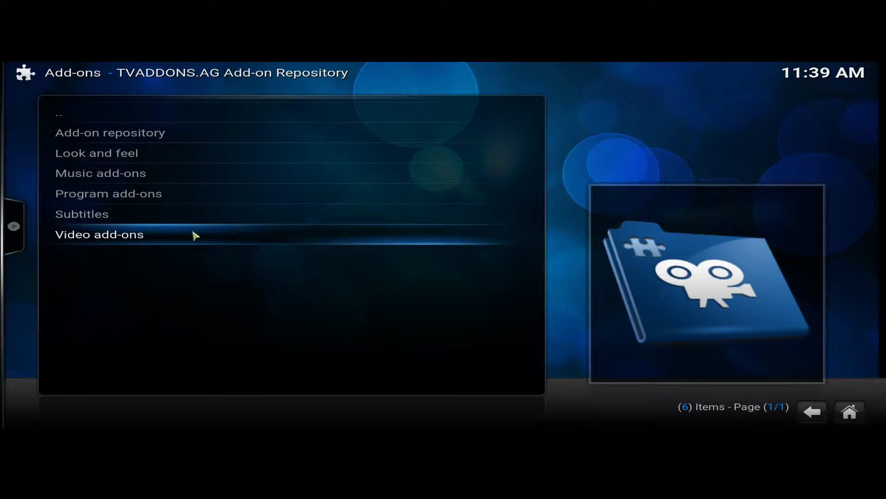
pyautogui.click(196, 236)
pyautogui.scroll(-4, 196, 236)
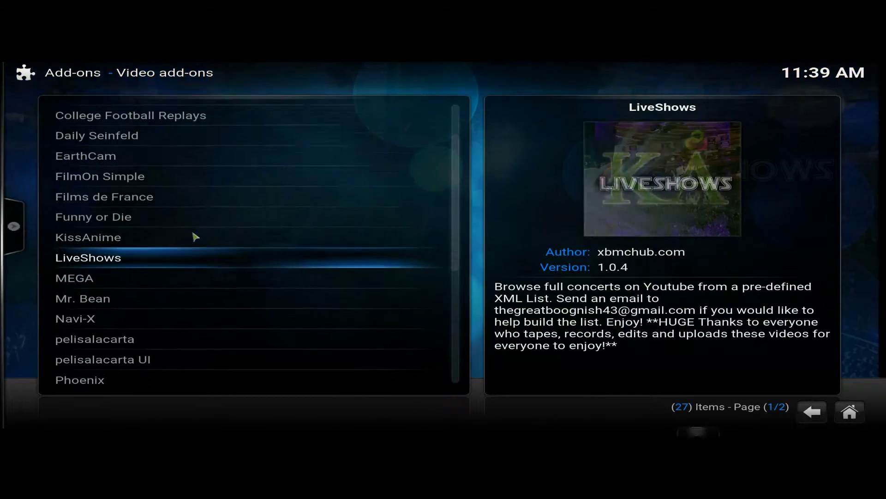
pyautogui.press('Down')
pyautogui.press('Down')
pyautogui.press('Down')
pyautogui.scroll(8, 104, 287)
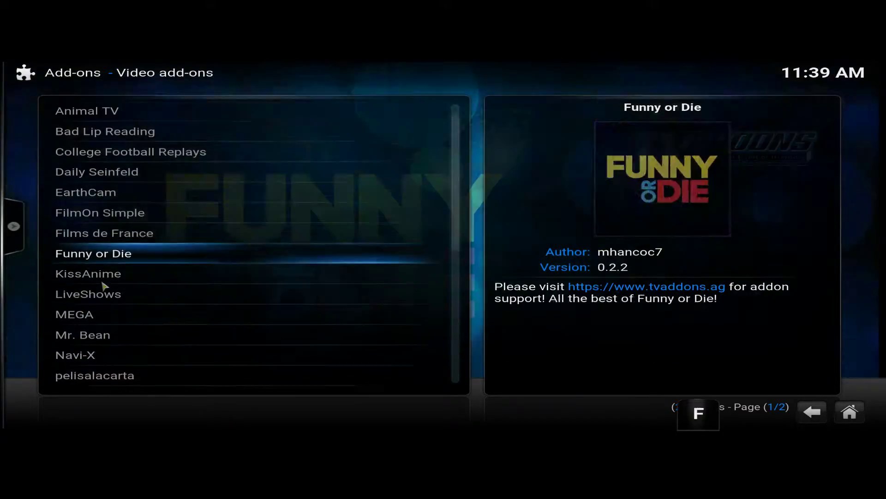
pyautogui.scroll(-12, 116, 273)
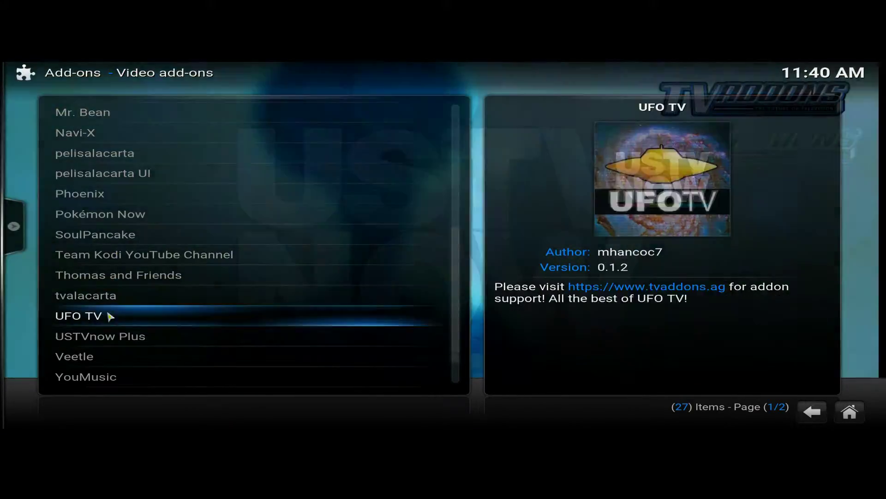
pyautogui.scroll(1, 104, 277)
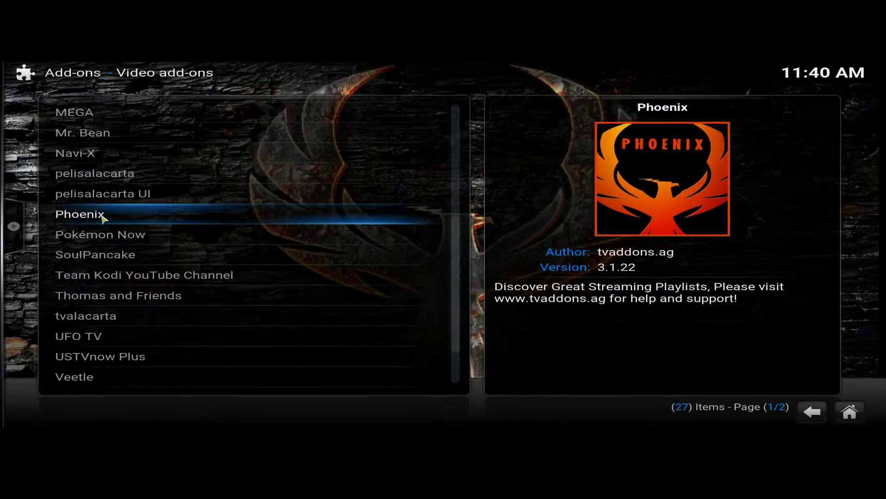
# - Install the Phoenix video add-on, version 3.1.22, from its information dialog
pyautogui.click(102, 218)
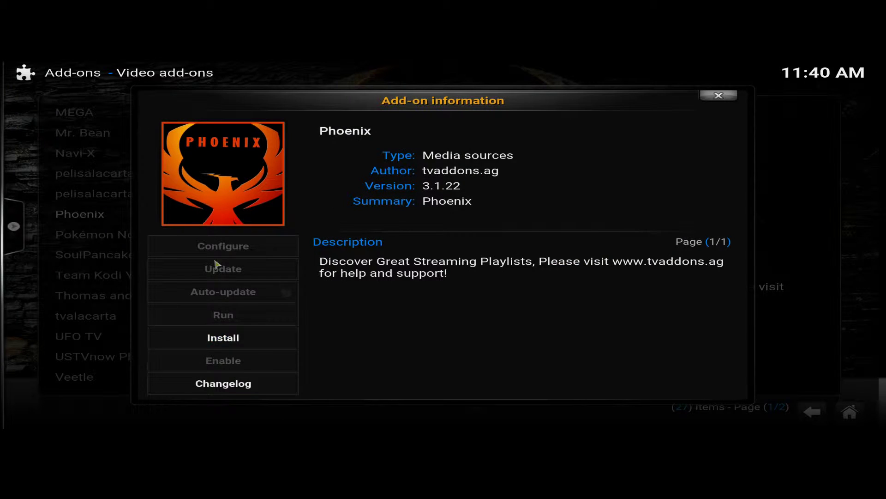
pyautogui.click(229, 341)
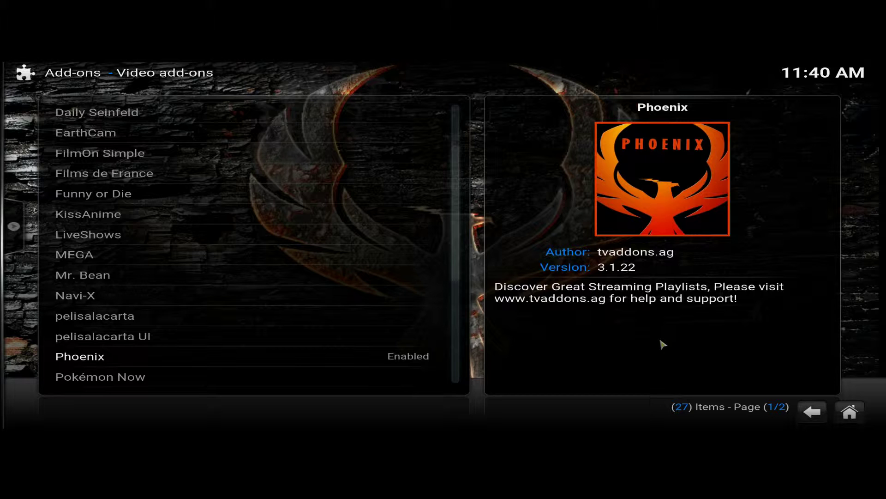
# - Confirm Phoenix appears in Videos > Add-ons, then return home to the SYSTEM section
pyautogui.click(857, 418)
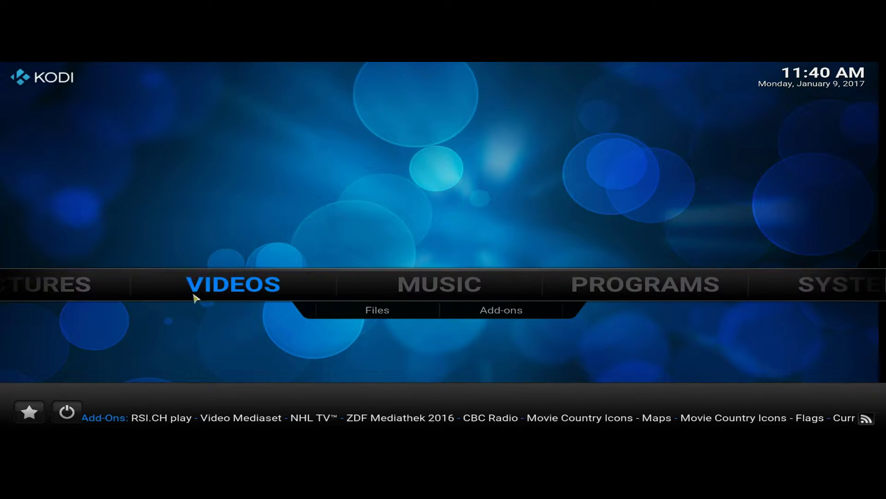
pyautogui.click(484, 310)
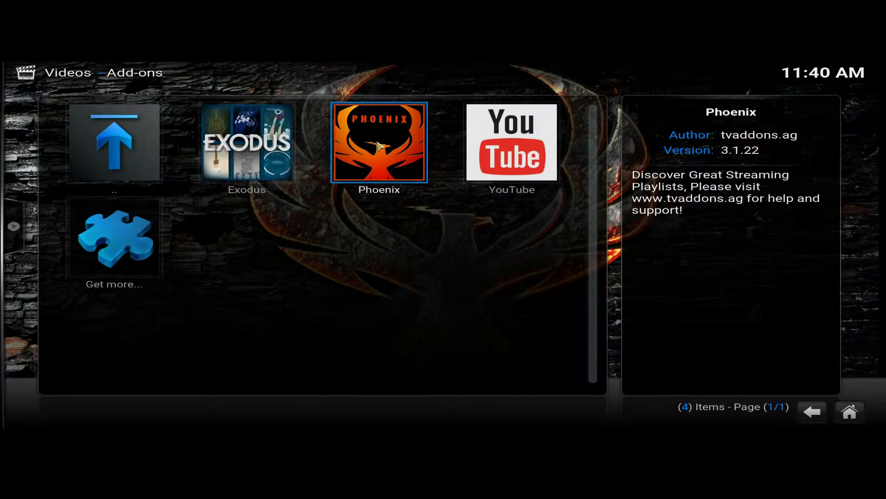
pyautogui.click(850, 412)
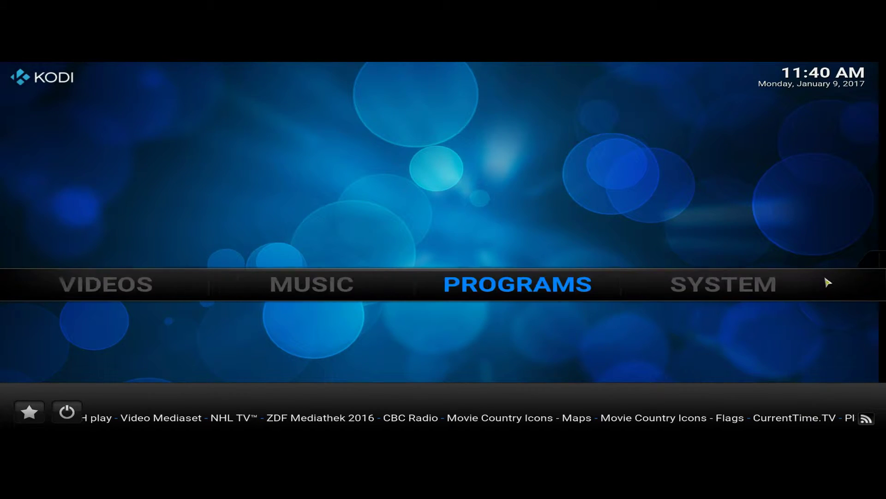
pyautogui.moveTo(652, 293)
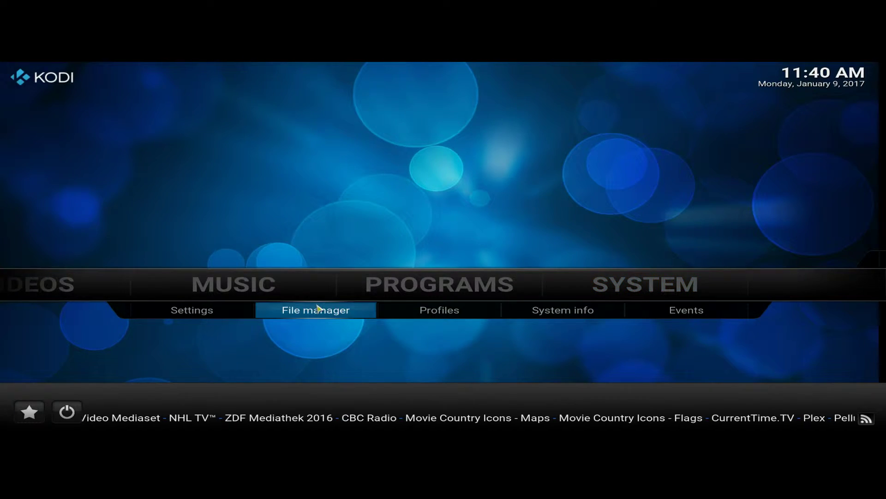
# - From System settings, back out of the repository lists to the main Add-ons menu
pyautogui.click(633, 283)
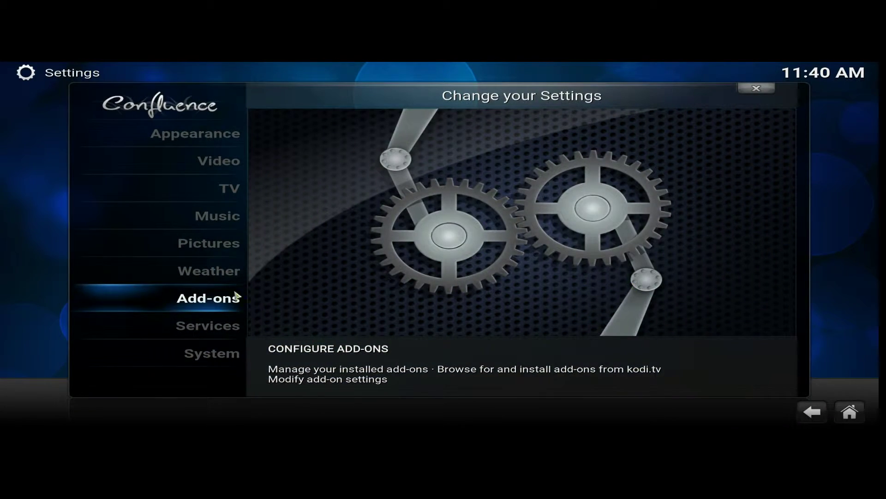
pyautogui.click(209, 298)
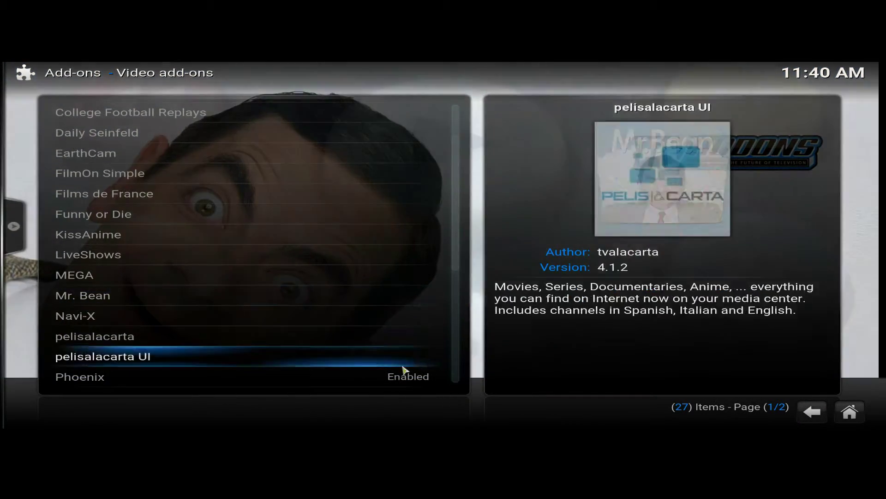
pyautogui.click(811, 411)
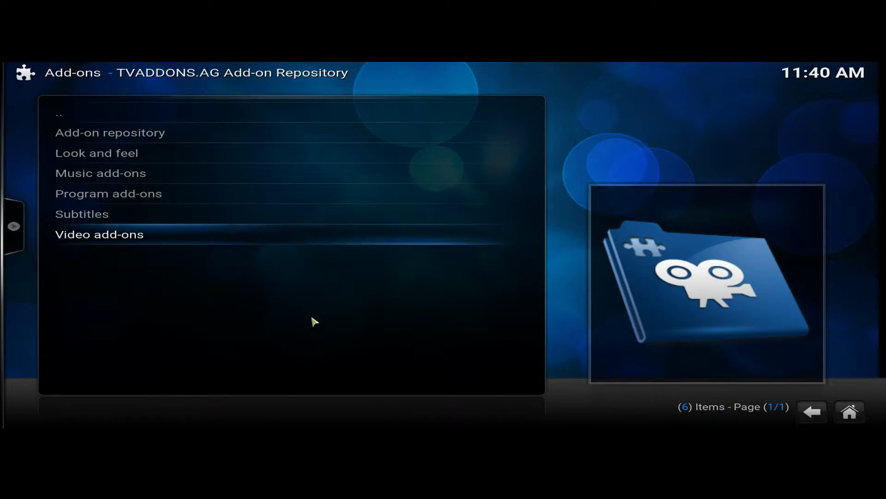
pyautogui.click(819, 418)
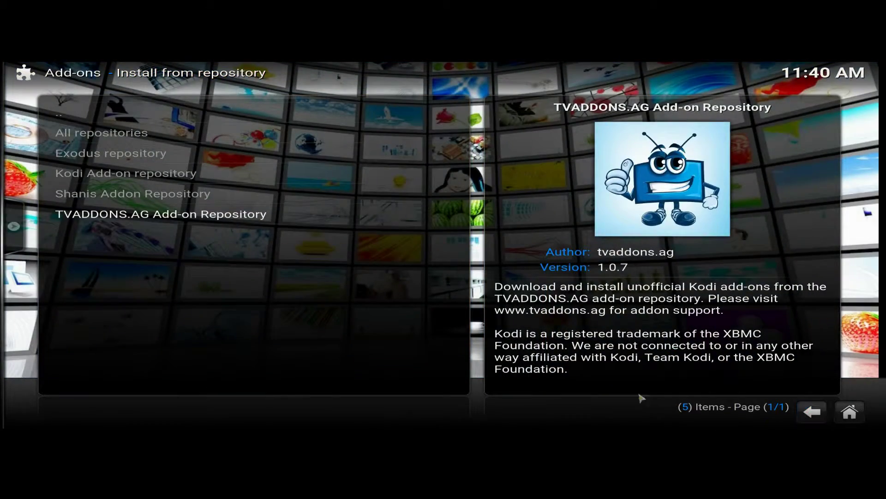
pyautogui.click(810, 412)
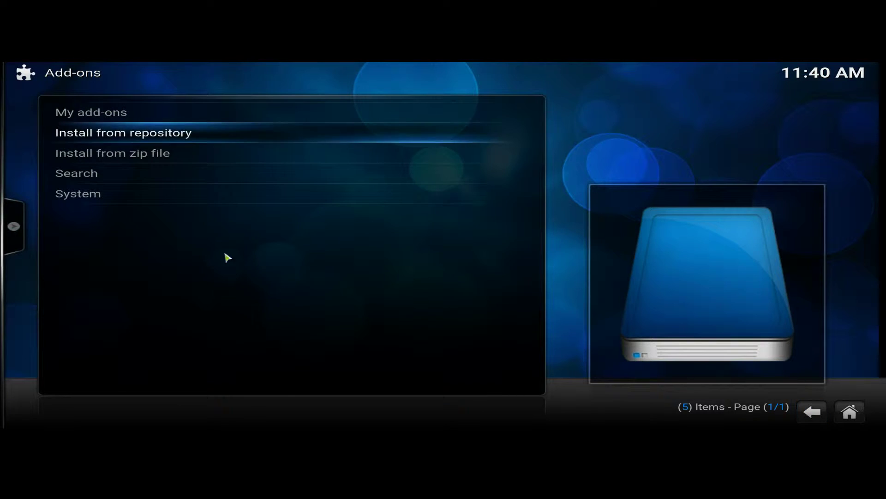
# - Browse fusion > kodi-repos > english and scroll down to repository.tknorris.release-1.0.2.zip
pyautogui.click(191, 159)
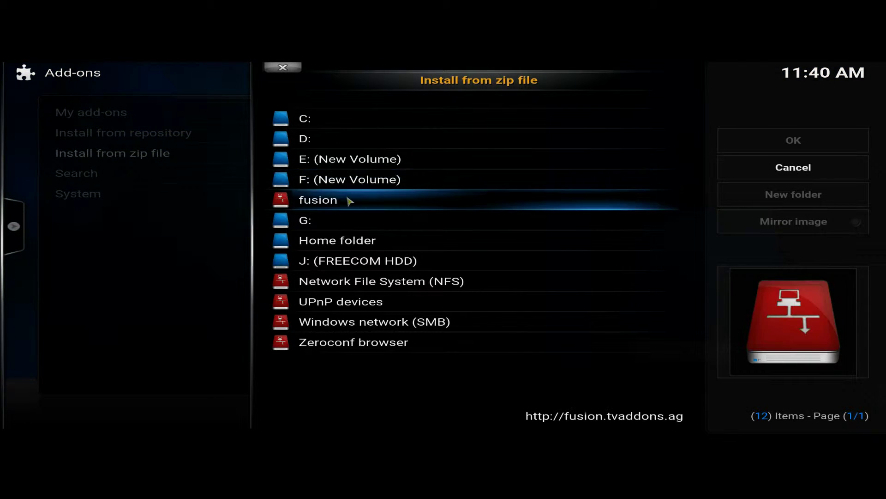
pyautogui.click(347, 200)
pyautogui.click(361, 159)
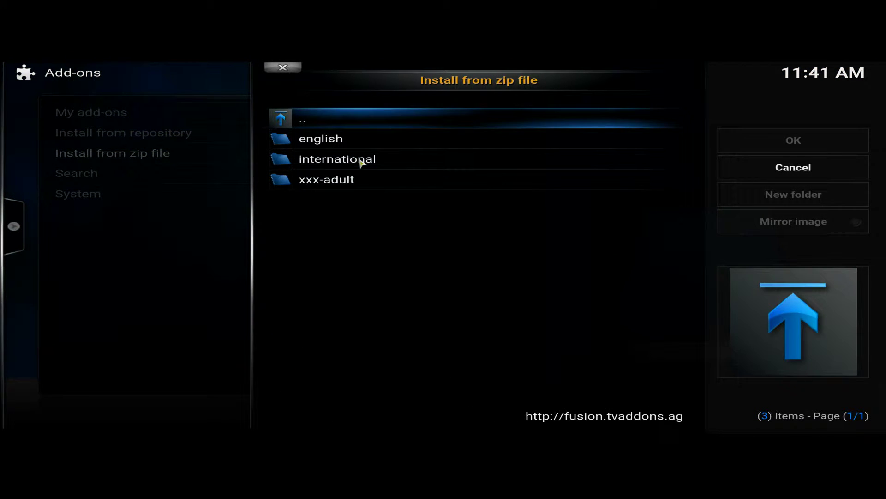
pyautogui.click(361, 144)
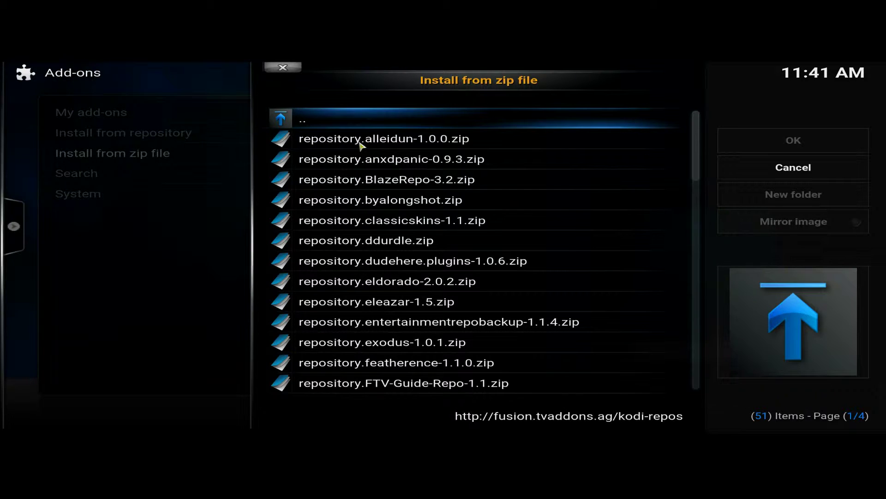
pyautogui.scroll(-13, 436, 252)
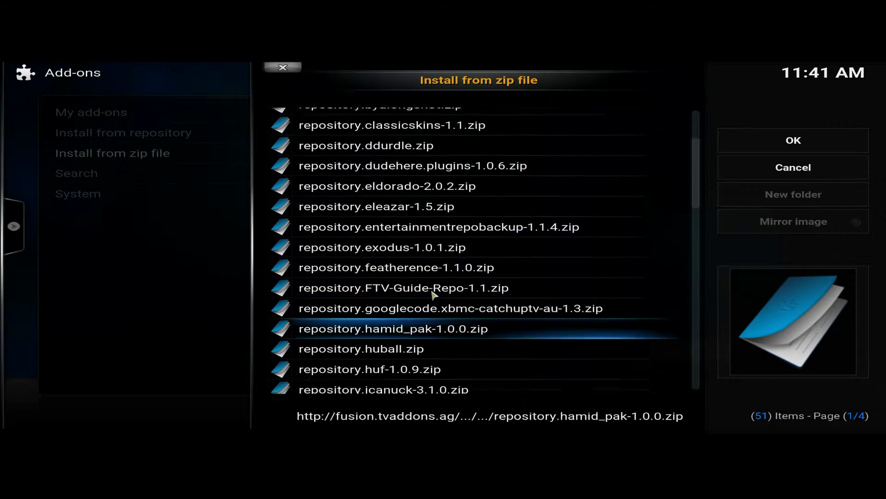
pyautogui.scroll(-6, 433, 295)
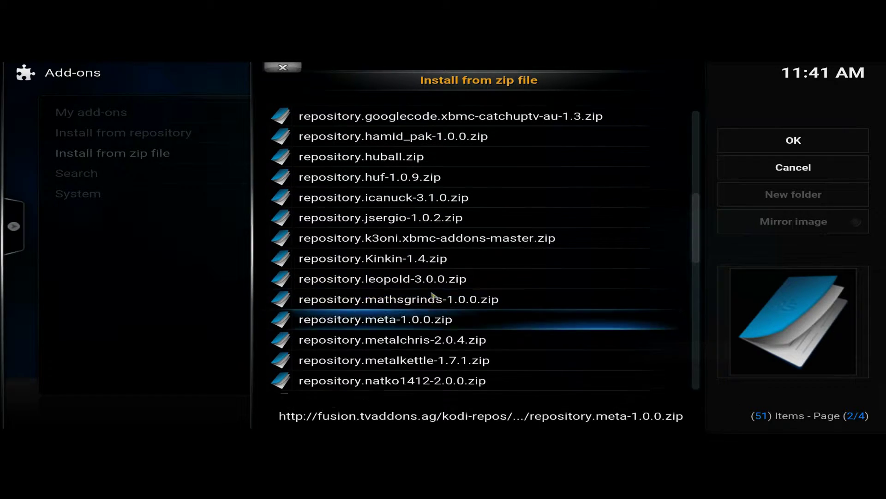
pyautogui.scroll(-11, 433, 296)
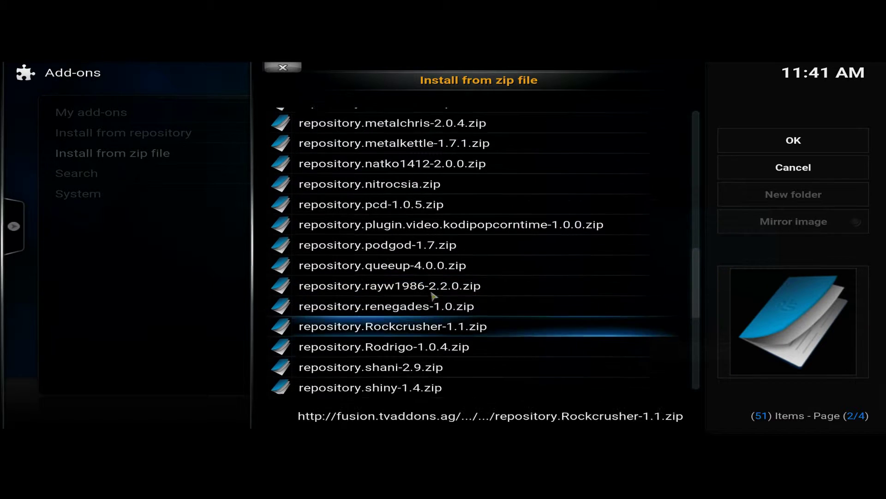
pyautogui.scroll(-3, 384, 355)
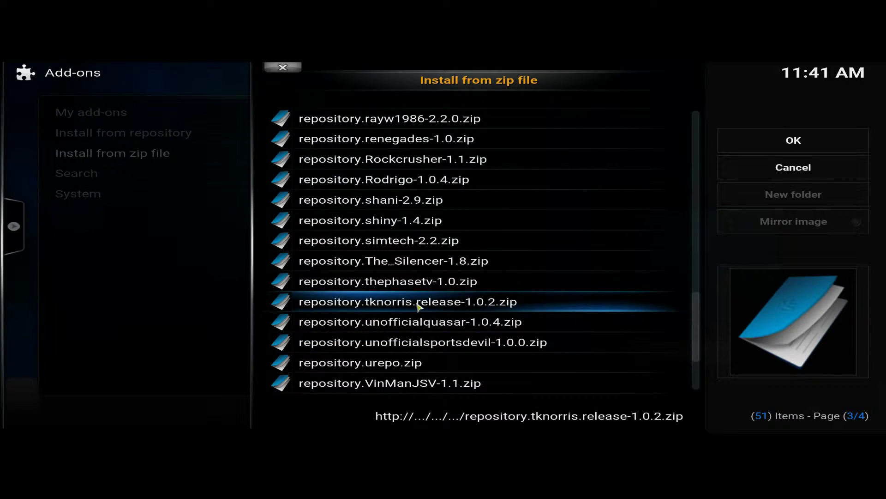
# - Install the tknorris zip, then view its Video add-ons and 1Channel's 2.5.72 details
pyautogui.click(448, 305)
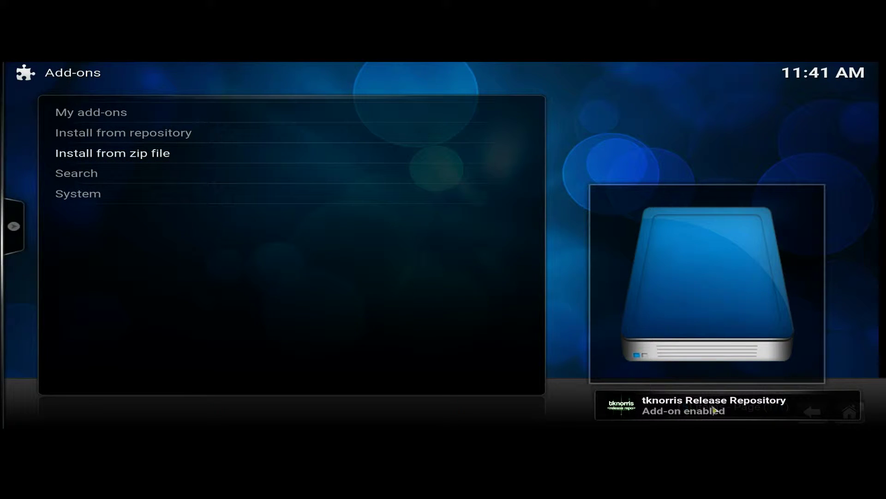
pyautogui.click(153, 138)
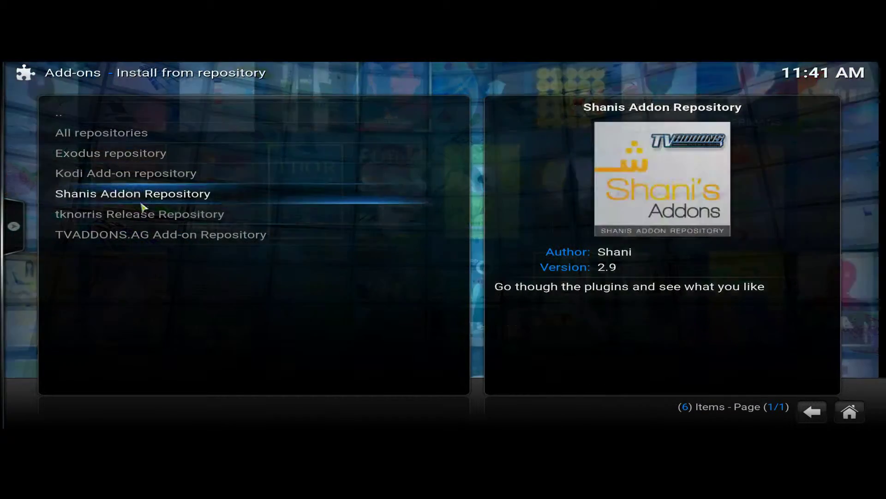
pyautogui.click(167, 217)
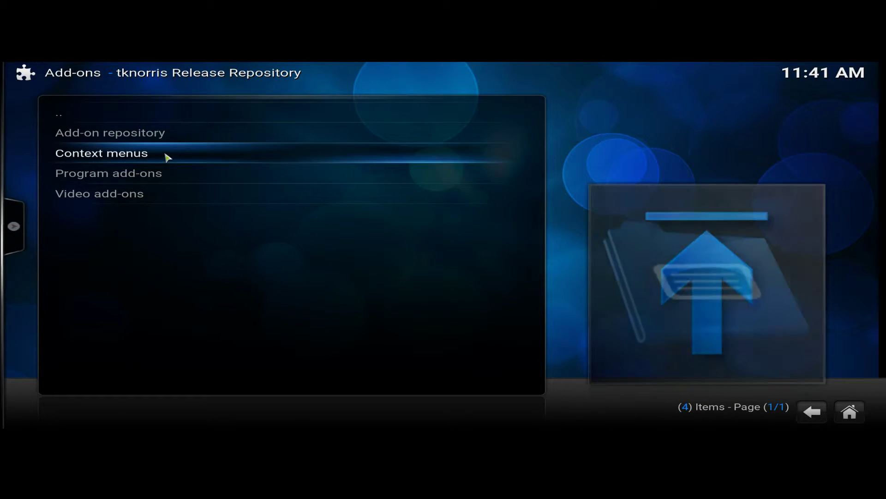
pyautogui.click(158, 194)
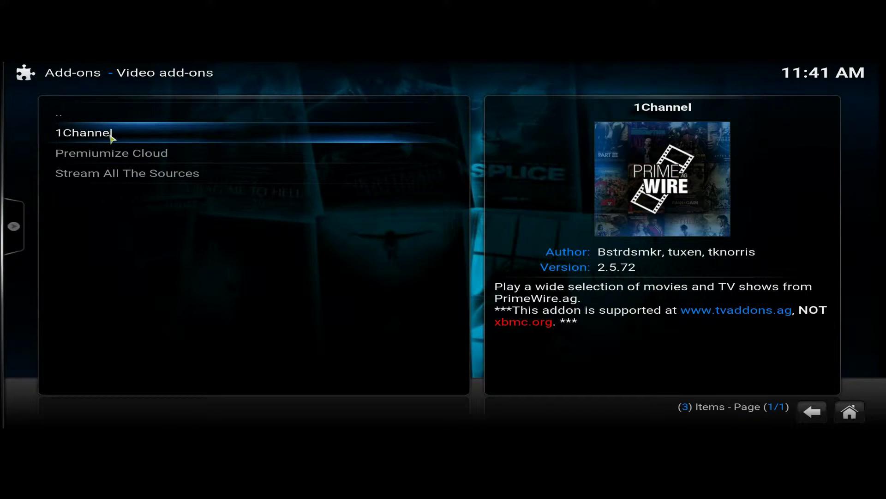
pyautogui.click(111, 137)
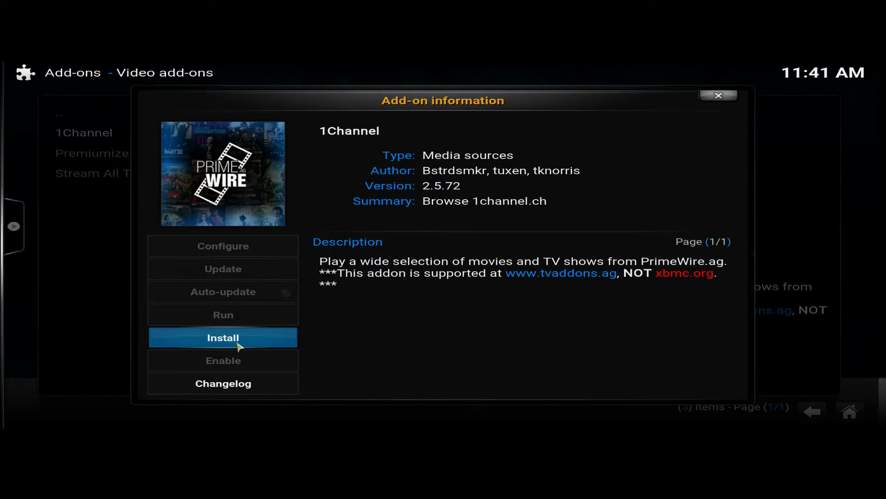
# - Install 1Channel and Stream All The Sources, then return to the home screen
pyautogui.click(238, 346)
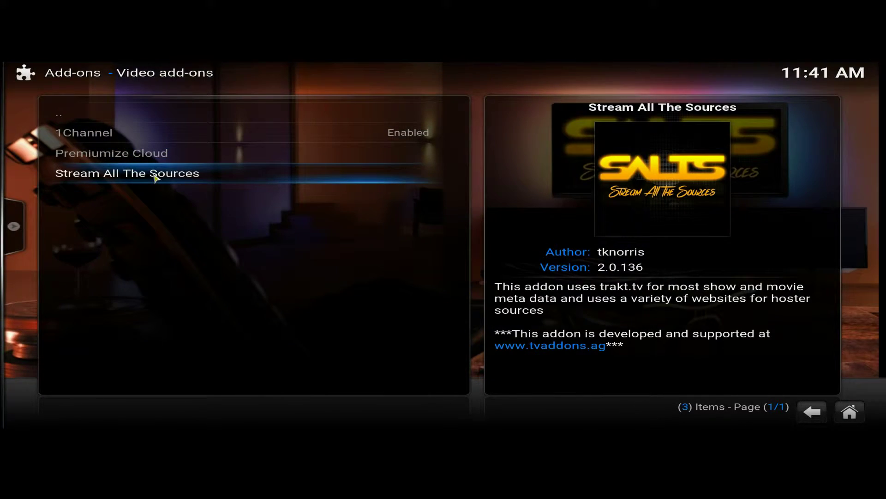
pyautogui.click(155, 178)
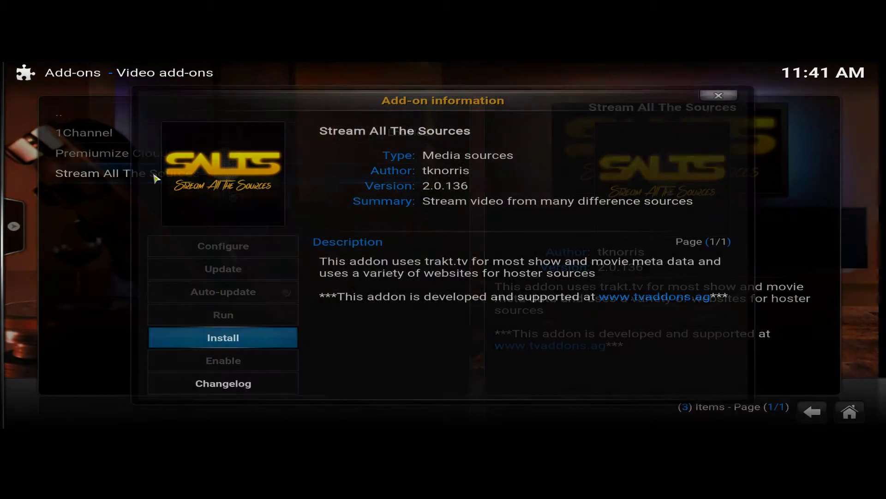
pyautogui.click(224, 344)
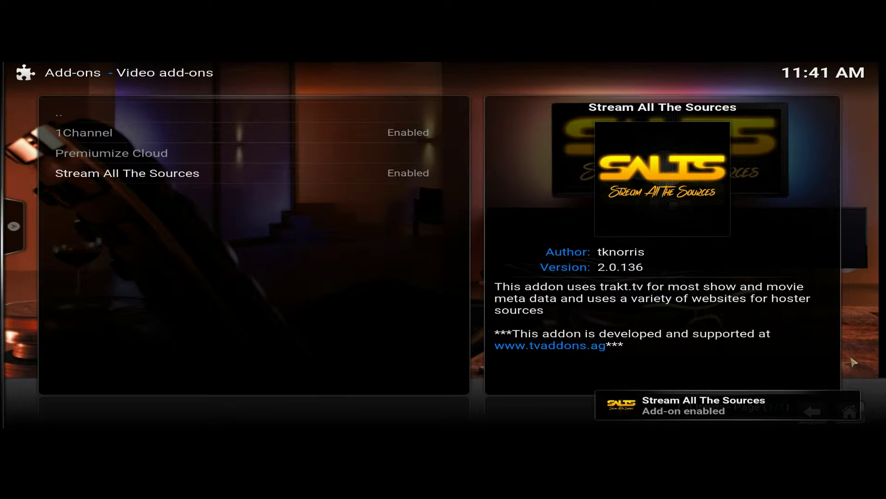
pyautogui.click(848, 416)
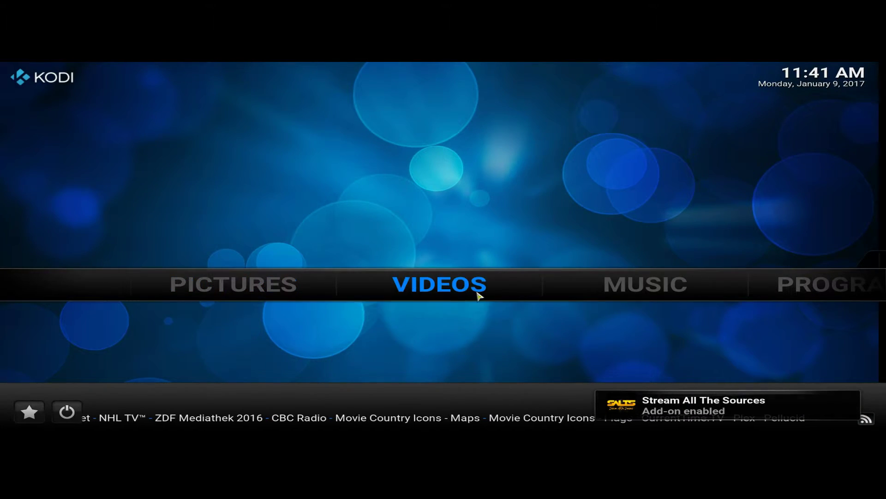
pyautogui.moveTo(475, 295)
pyautogui.click(495, 313)
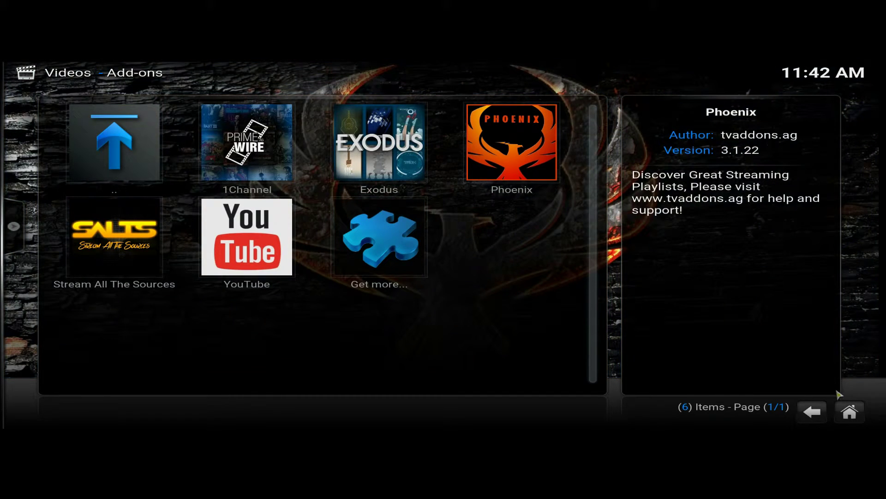
pyautogui.click(847, 414)
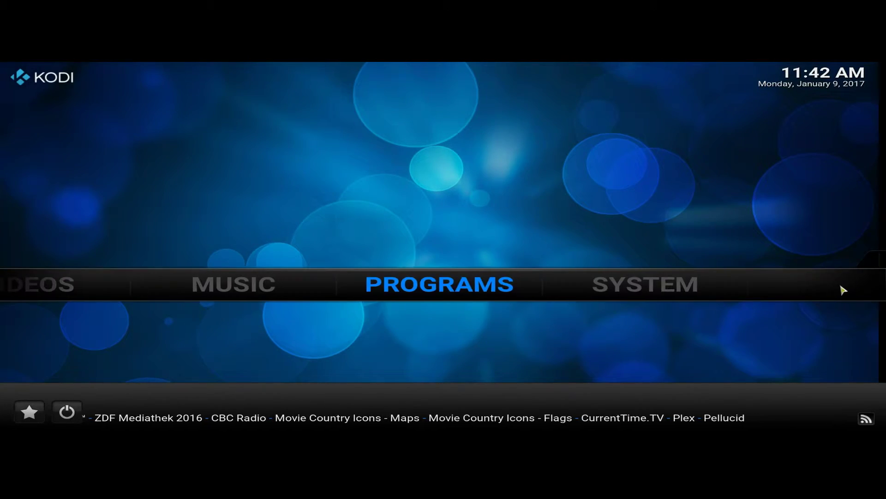
# - From SYSTEM settings, step back through the tknorris repository to the main Add-ons menu
pyautogui.moveTo(618, 292)
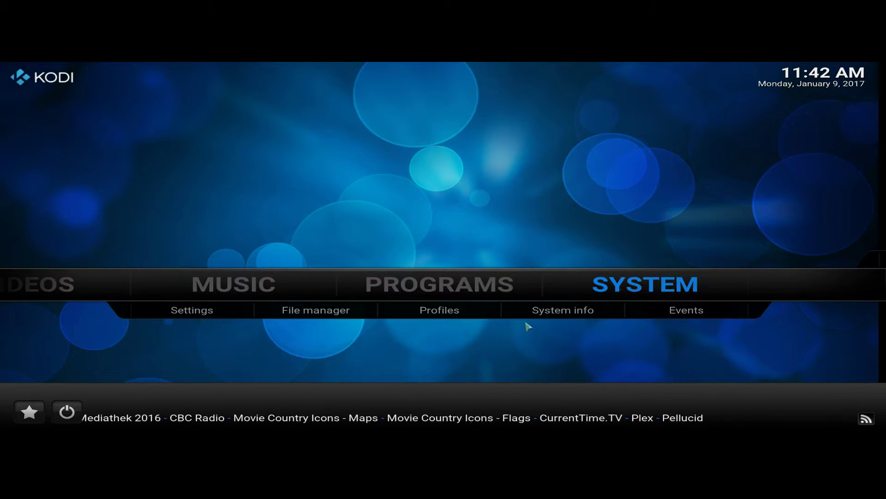
pyautogui.click(639, 285)
pyautogui.click(192, 303)
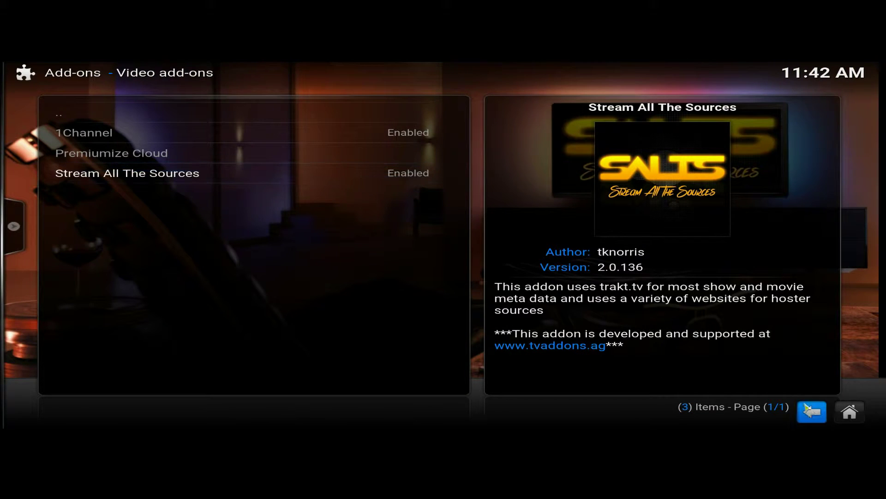
pyautogui.click(811, 412)
pyautogui.click(811, 412)
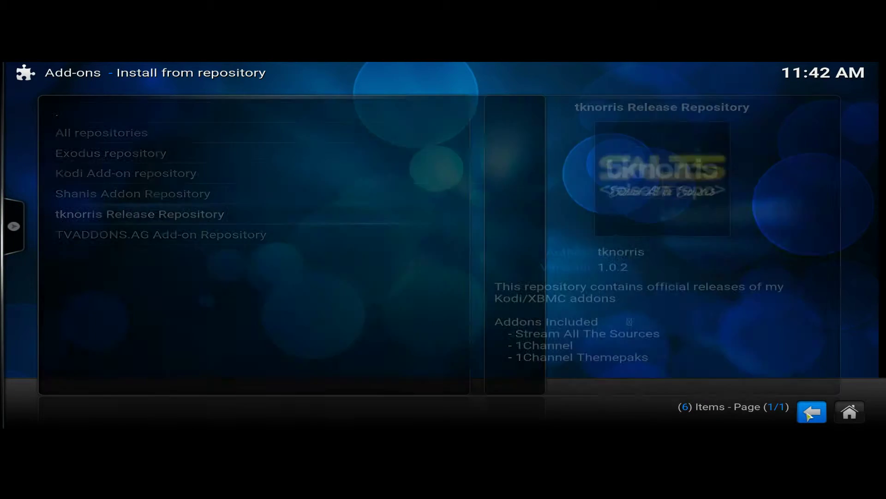
pyautogui.click(809, 414)
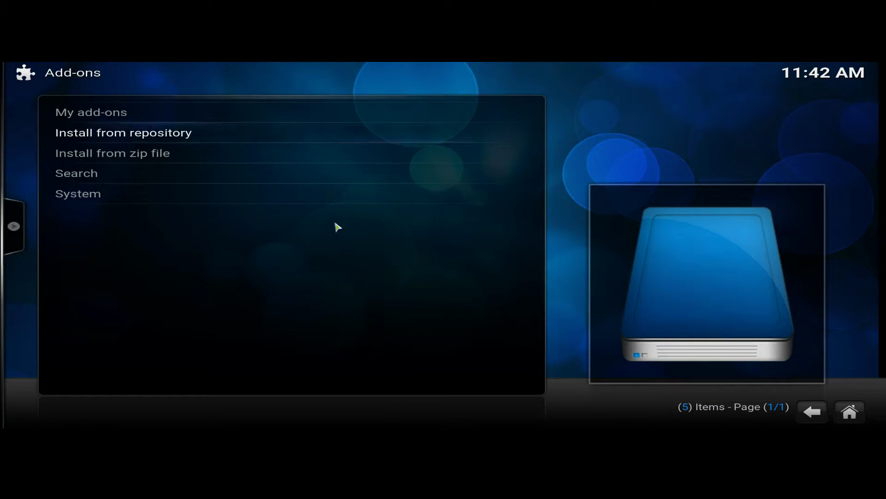
# - Install repository.shani-2.9.zip from the fusion > kodi-repos > english zip list
pyautogui.click(201, 157)
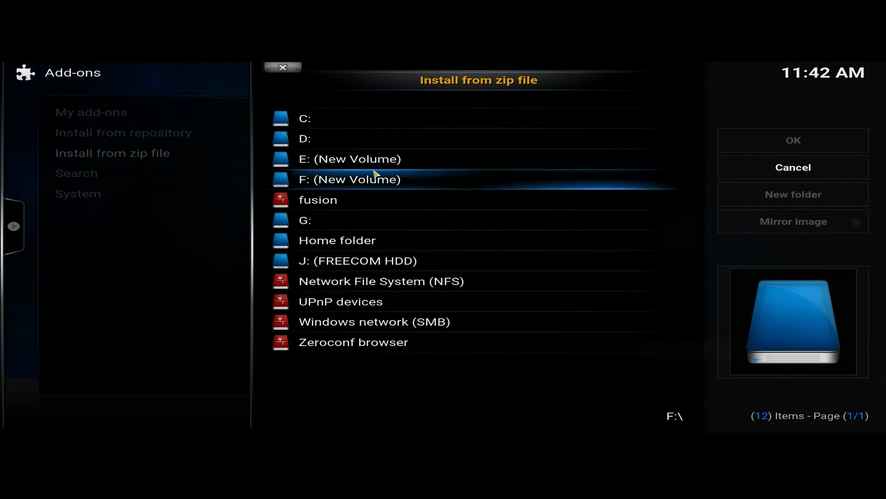
pyautogui.click(371, 203)
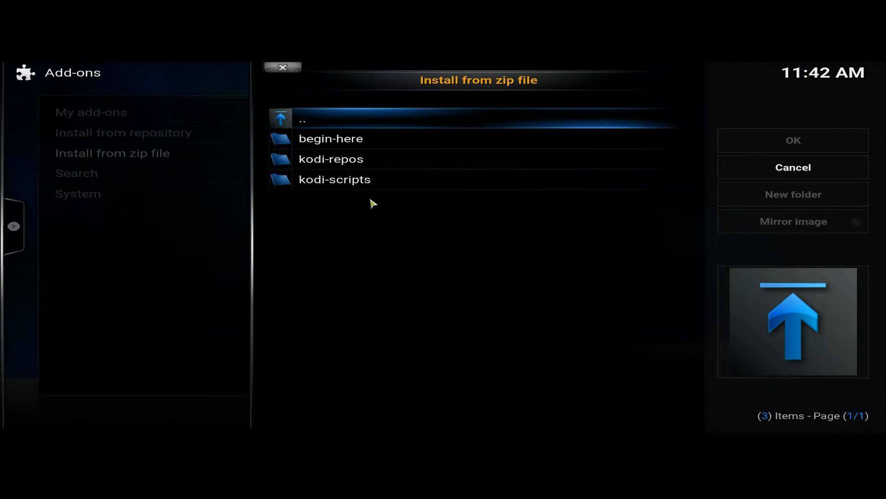
pyautogui.click(377, 160)
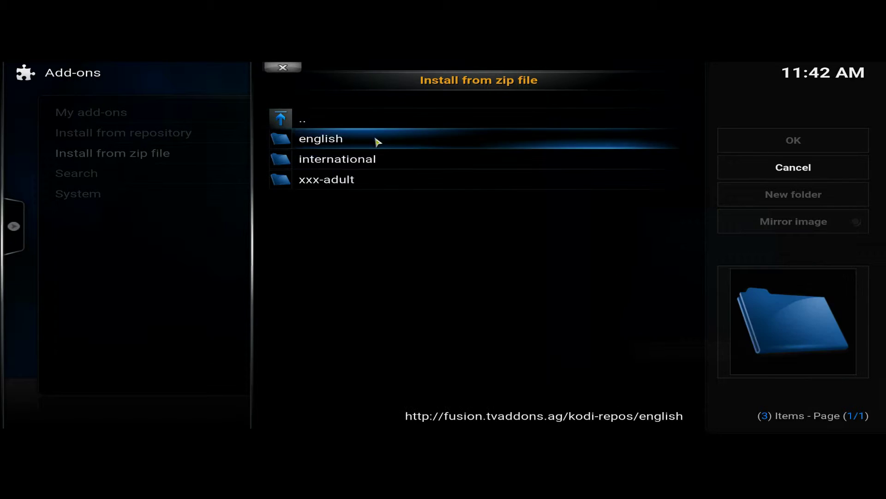
pyautogui.click(375, 140)
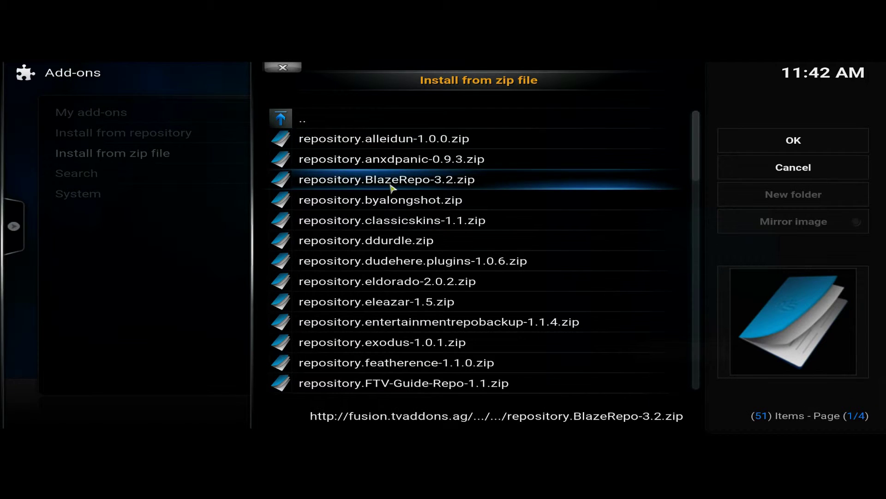
pyautogui.scroll(-17, 391, 187)
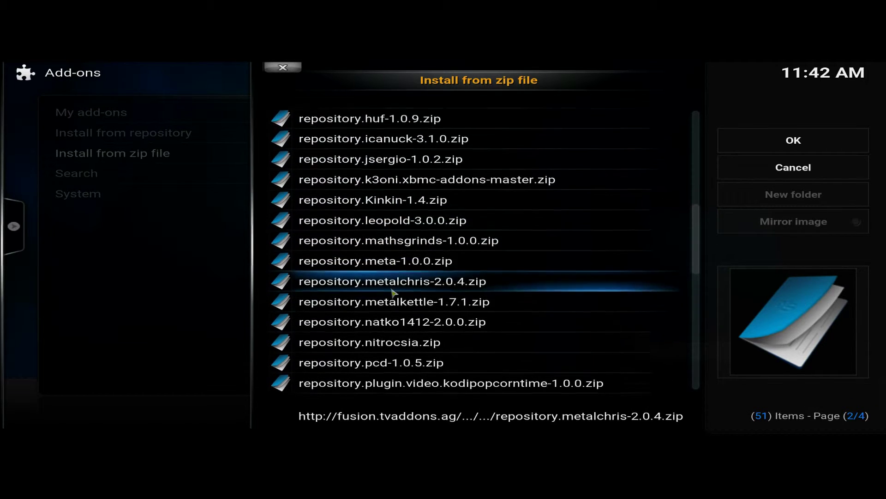
pyautogui.scroll(-10, 393, 292)
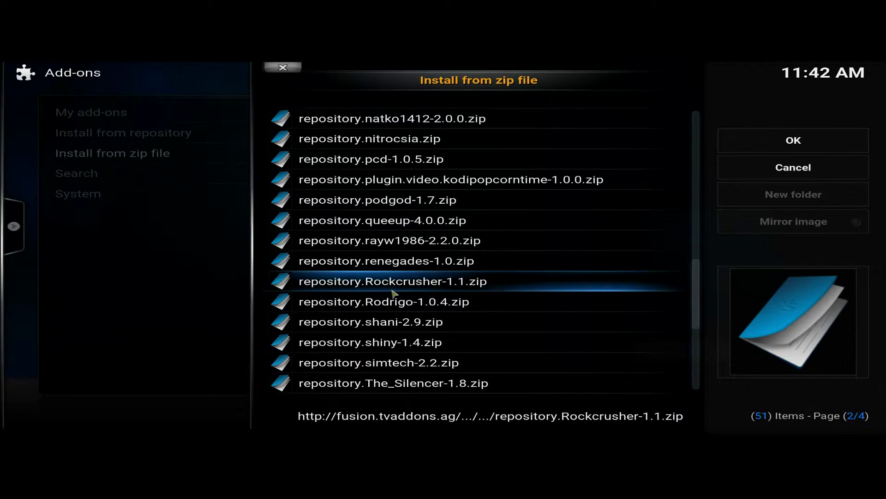
pyautogui.scroll(-2, 393, 292)
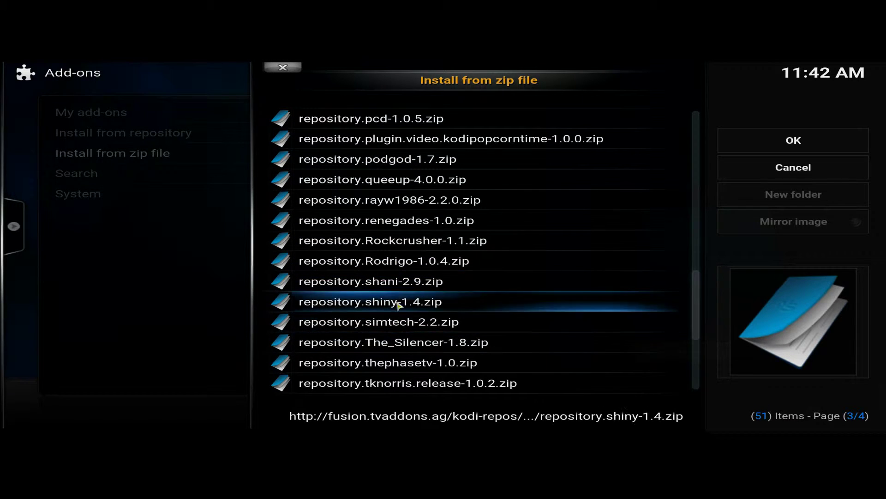
pyautogui.click(413, 286)
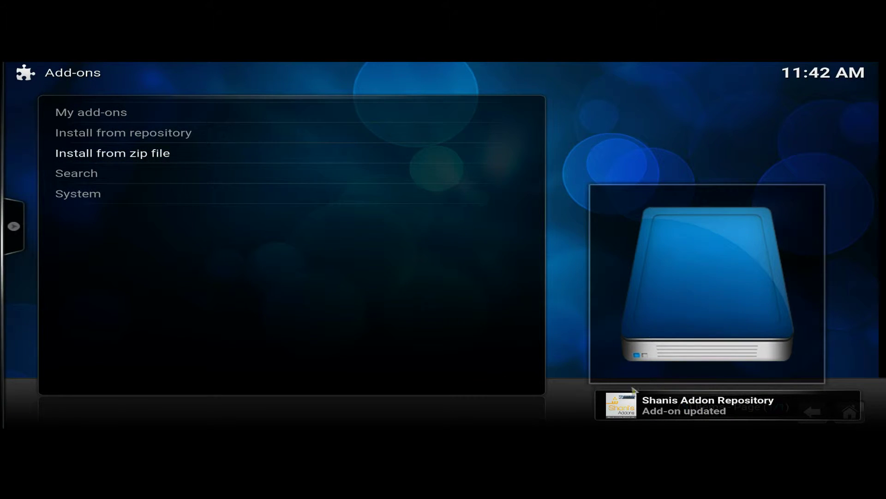
# - Install Zem 6.1.4 from Shanis Addon Repository's Video add-ons, then go to the home screen
pyautogui.click(148, 138)
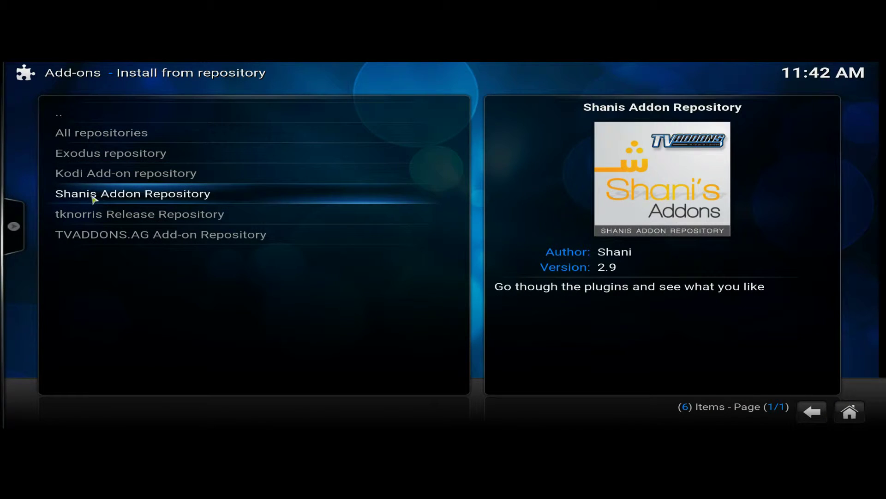
pyautogui.click(137, 200)
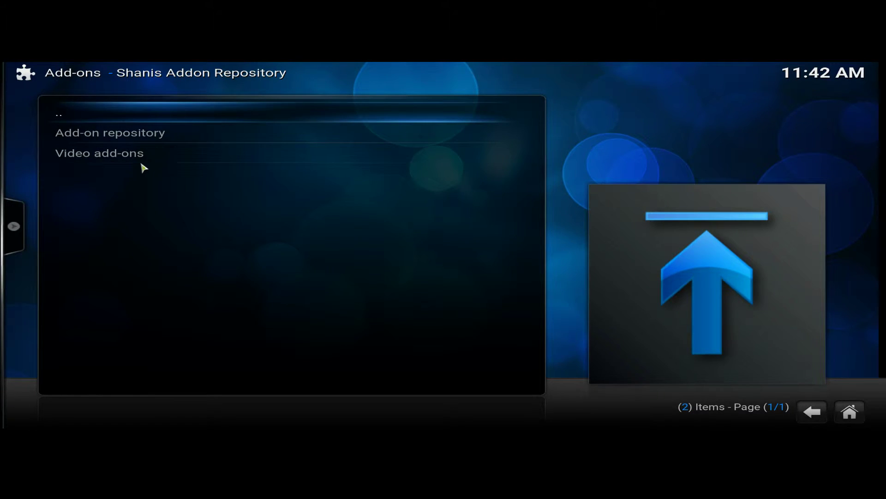
pyautogui.click(143, 159)
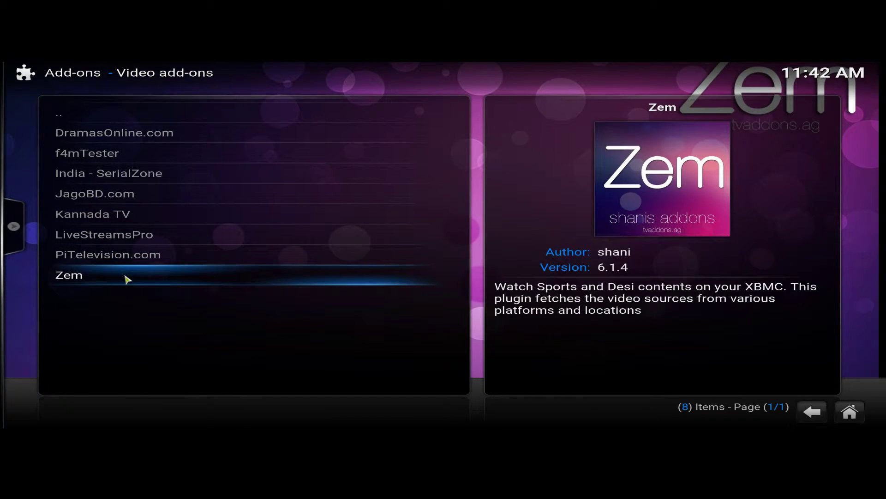
pyautogui.click(127, 279)
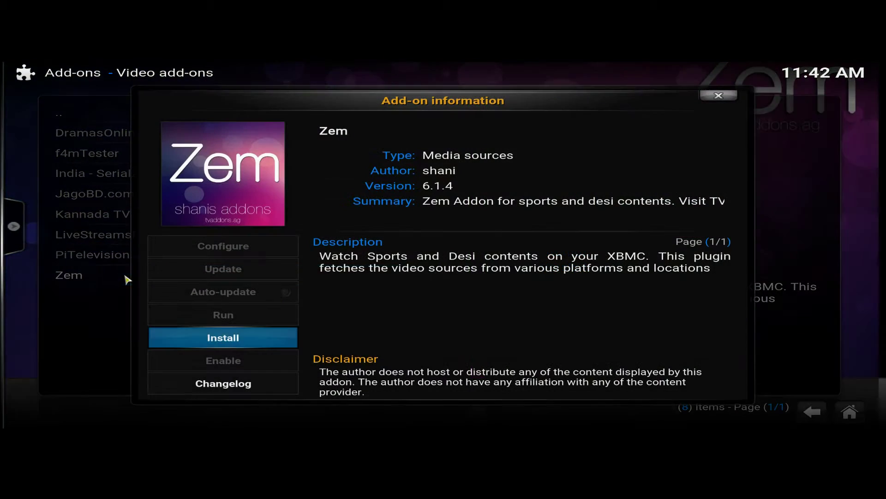
pyautogui.click(224, 342)
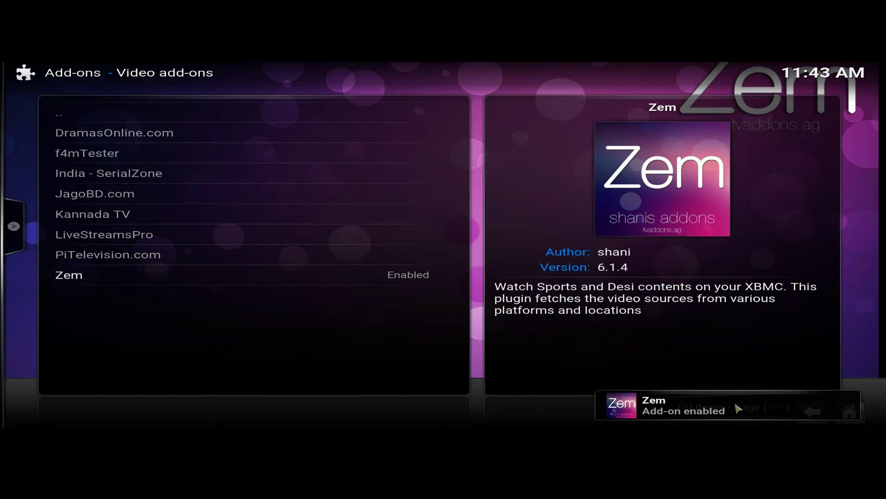
pyautogui.click(859, 414)
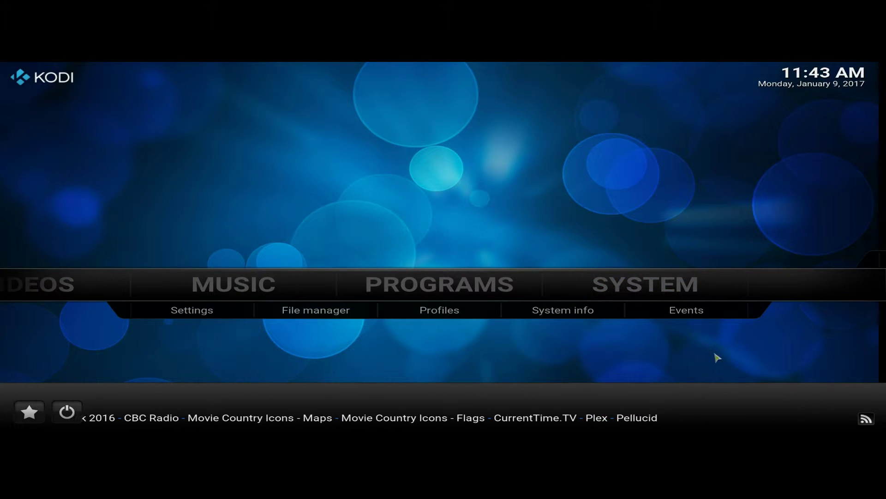
# - Open Settings > Add-ons, then back out three levels to the main Add-ons menu
pyautogui.click(663, 289)
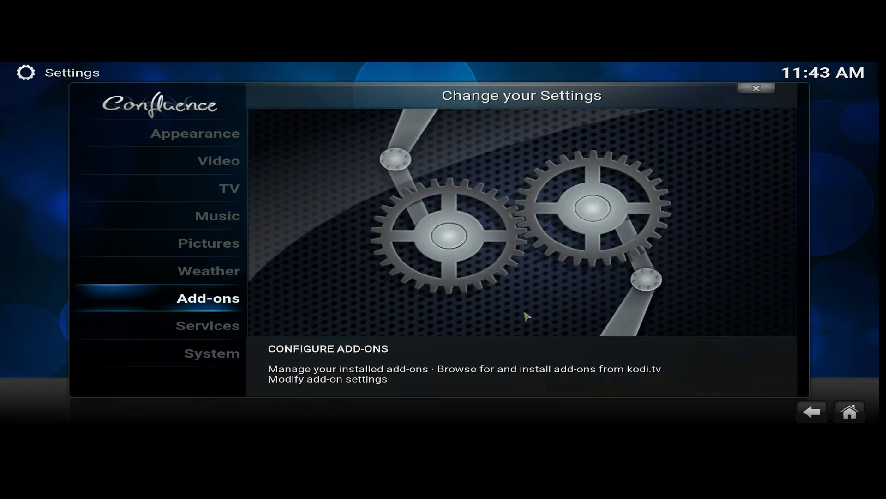
pyautogui.click(205, 304)
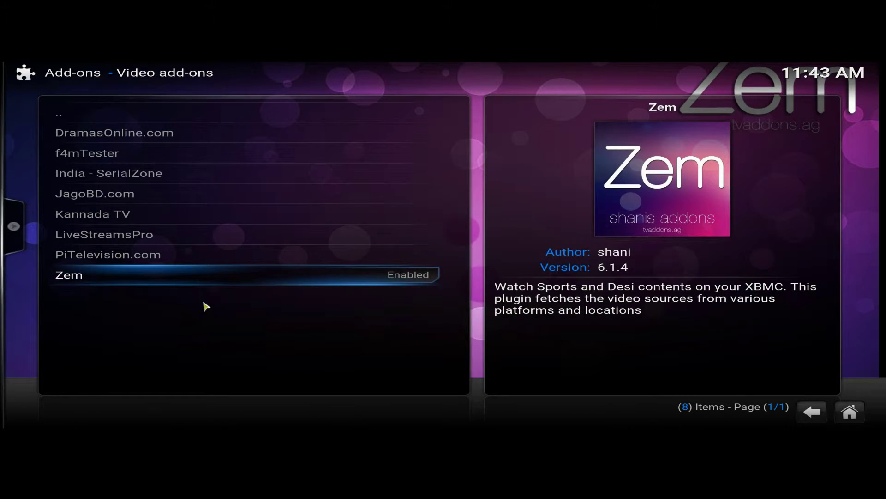
pyautogui.click(812, 412)
pyautogui.click(812, 412)
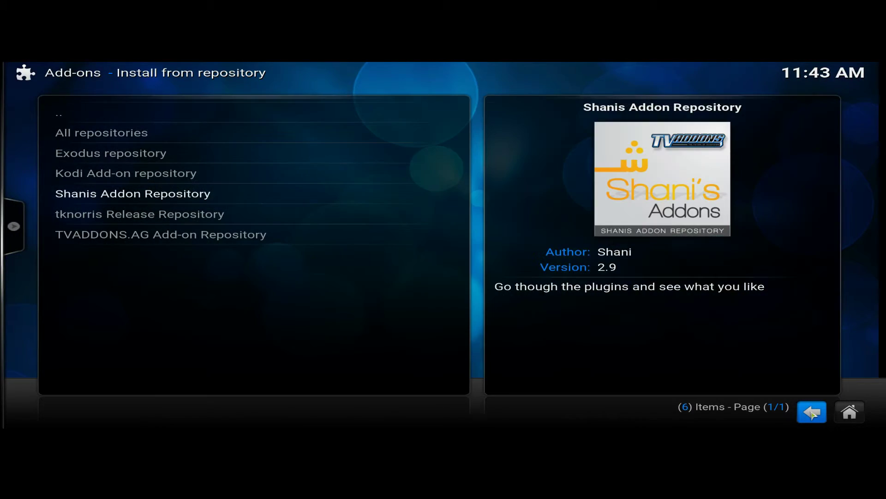
pyautogui.click(812, 413)
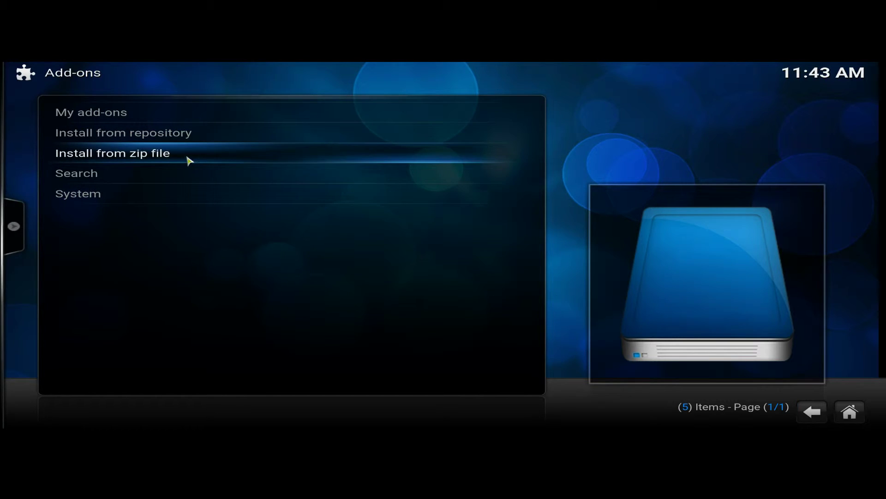
# - Install repository.podgod-1.7.zip from the fusion > kodi-repos > english zip folder
pyautogui.click(192, 159)
pyautogui.click(338, 202)
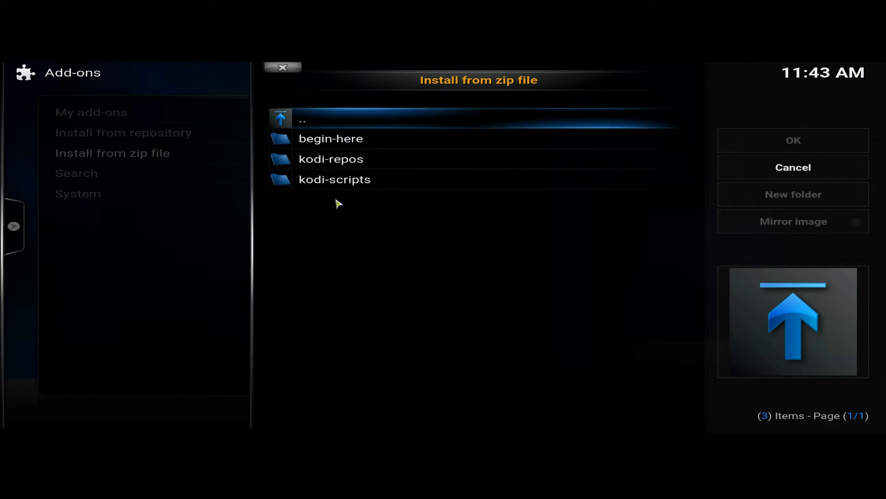
pyautogui.click(350, 159)
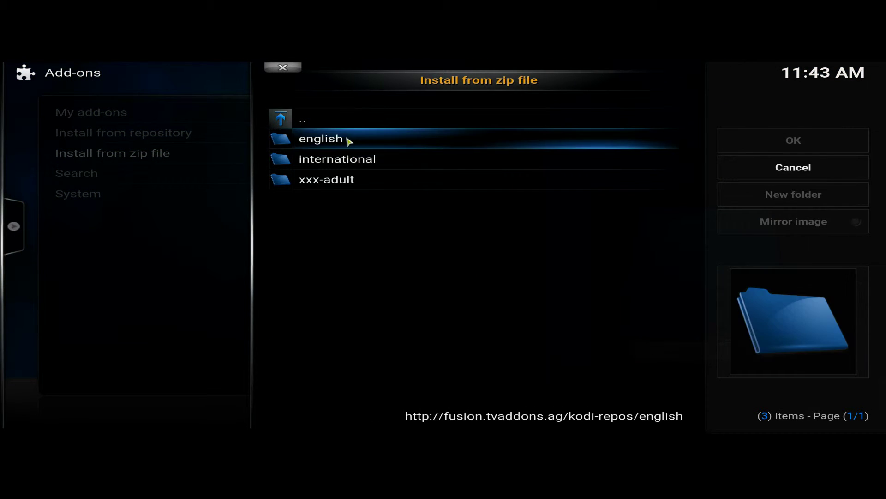
pyautogui.click(348, 140)
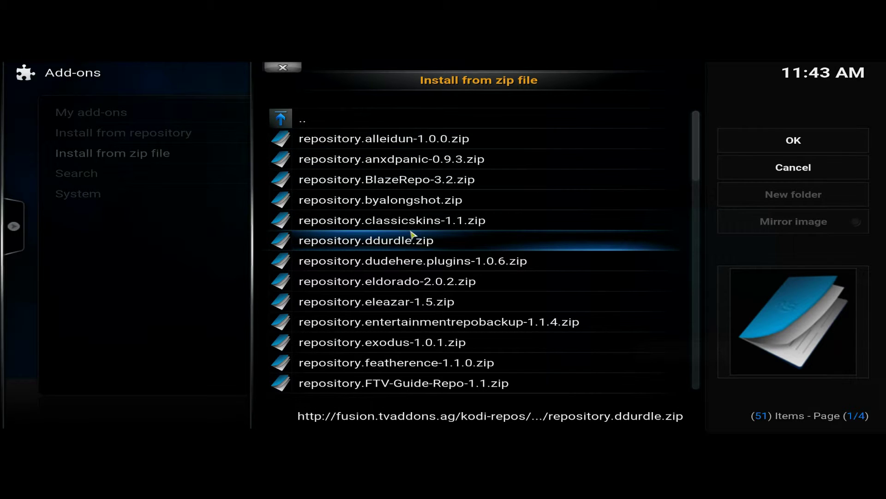
pyautogui.scroll(-15, 411, 235)
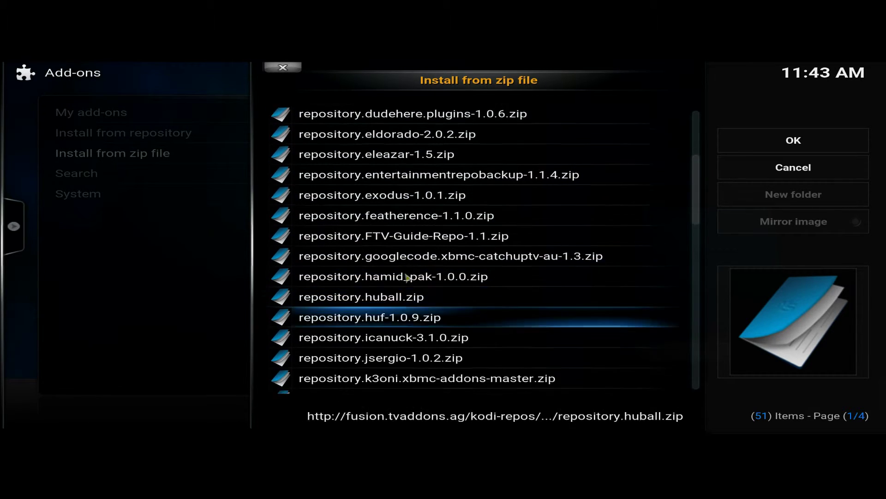
pyautogui.scroll(-7, 408, 277)
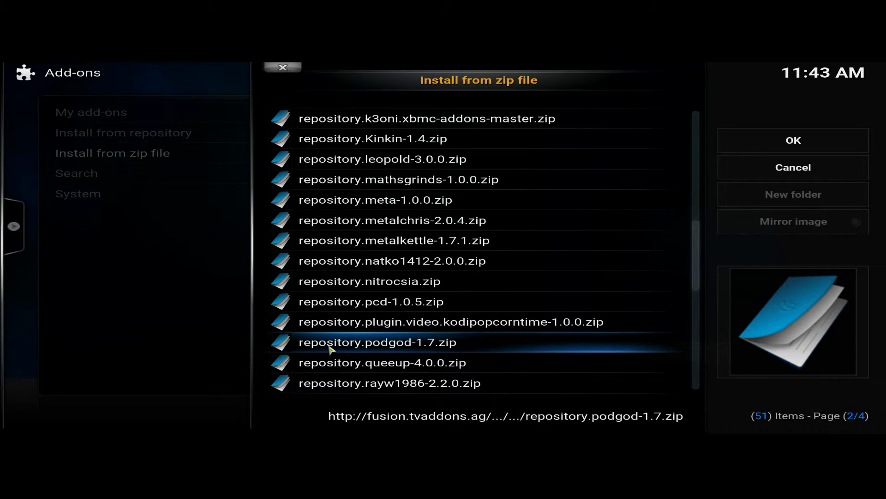
pyautogui.click(409, 345)
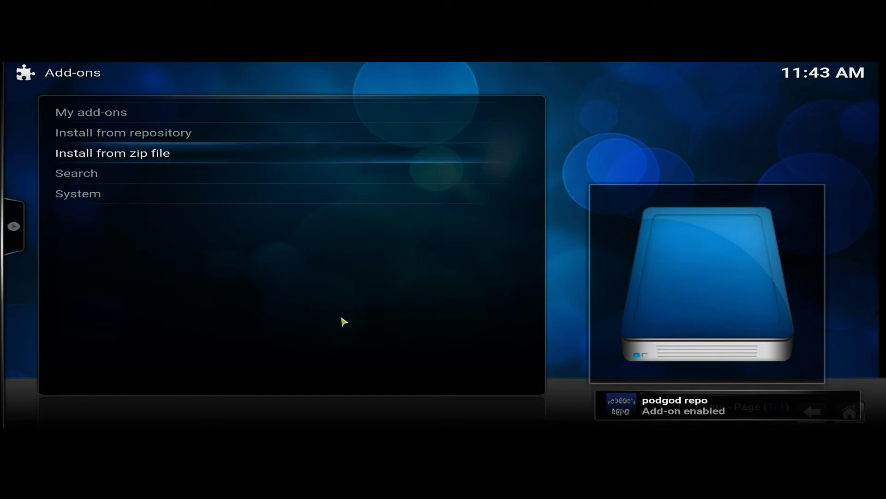
# - Install Pro Sport and cCloud TV from the podgod repo's Video add-ons, then return home
pyautogui.click(147, 137)
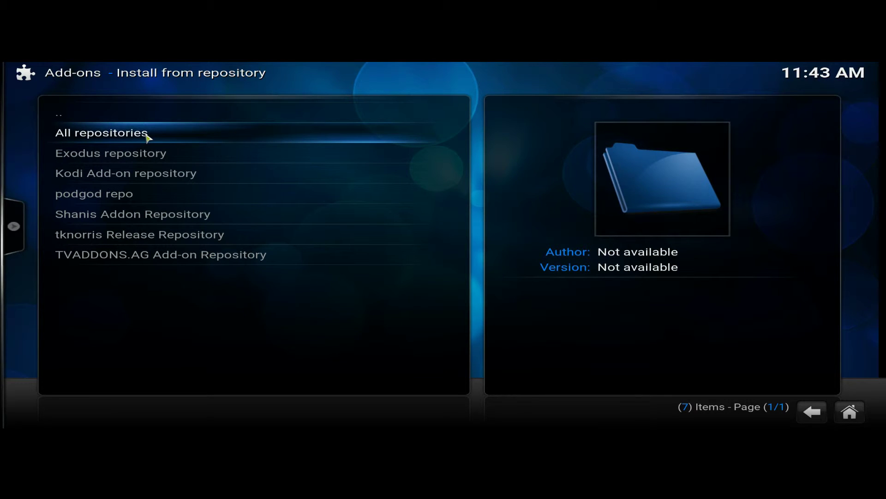
pyautogui.click(139, 198)
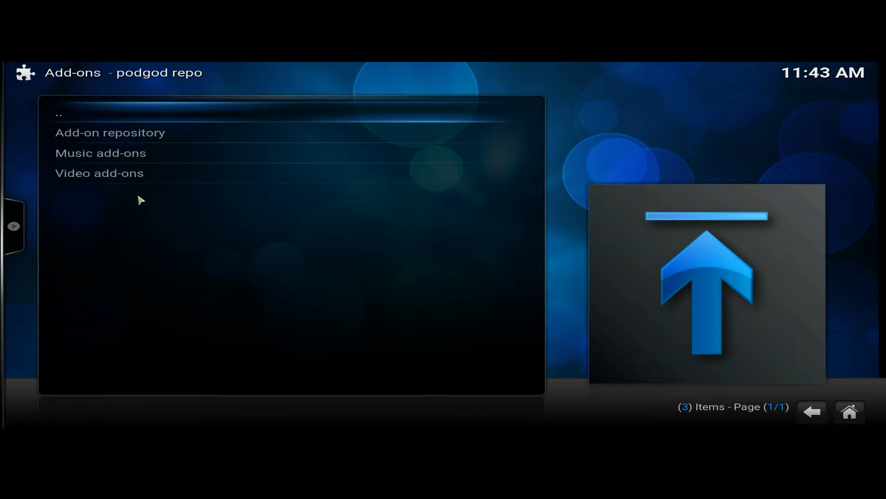
pyautogui.click(138, 177)
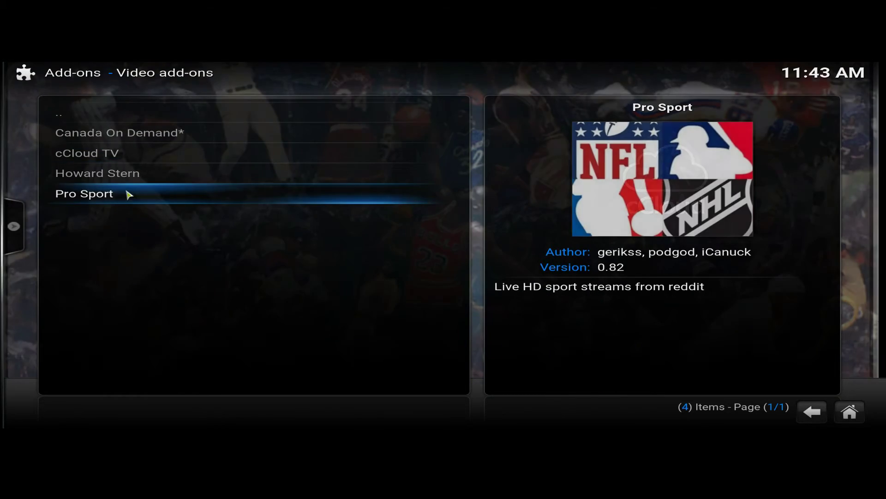
pyautogui.click(127, 194)
pyautogui.click(235, 342)
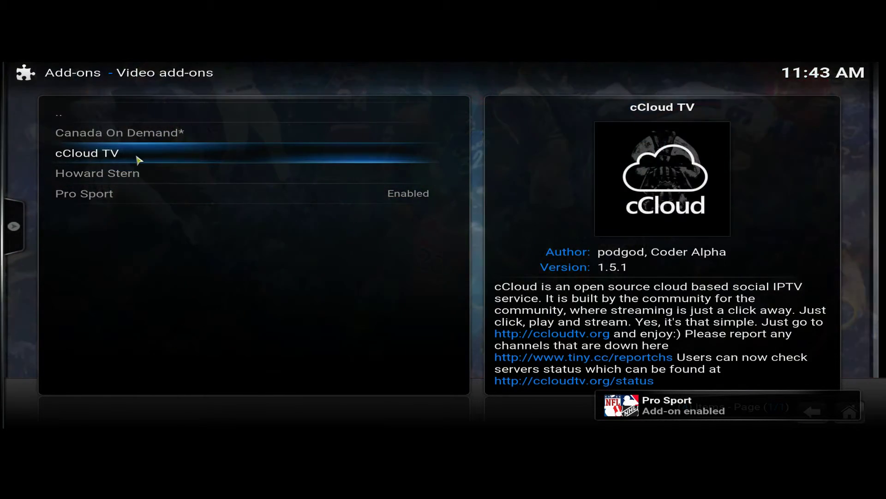
pyautogui.click(139, 158)
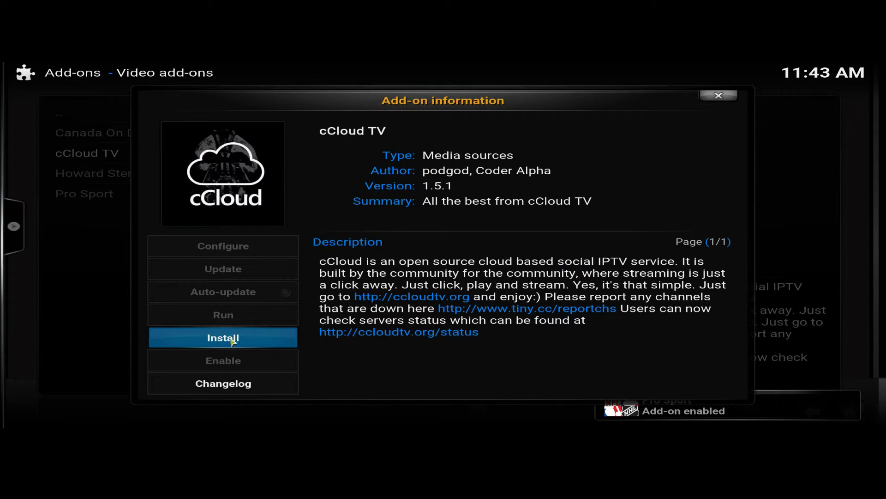
pyautogui.click(231, 341)
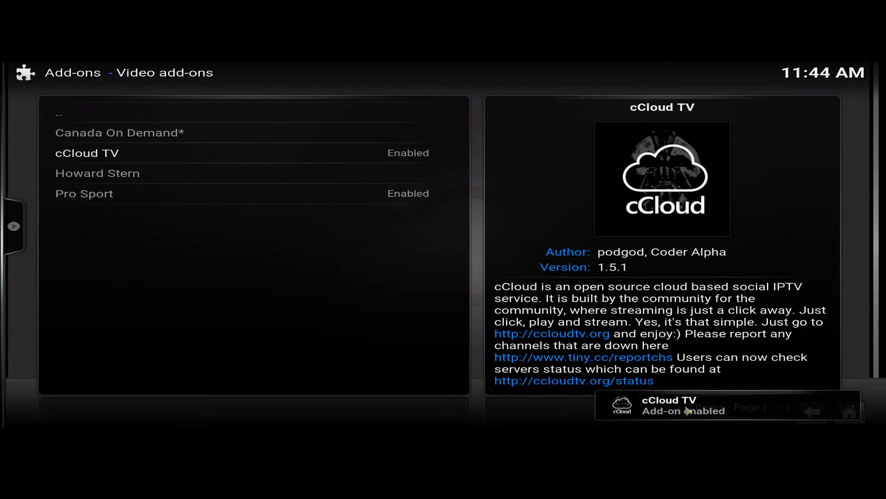
pyautogui.click(854, 418)
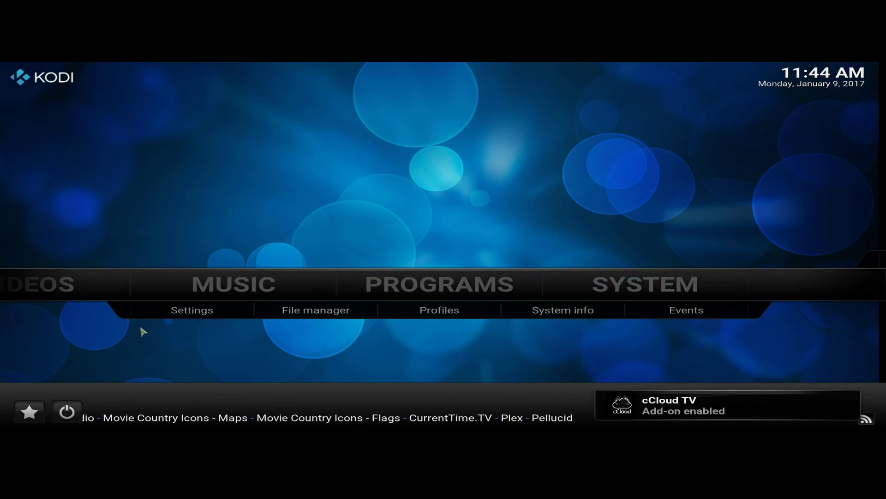
# - Show the Videos add-ons grid and launch the Zem add-on
pyautogui.moveTo(60, 287)
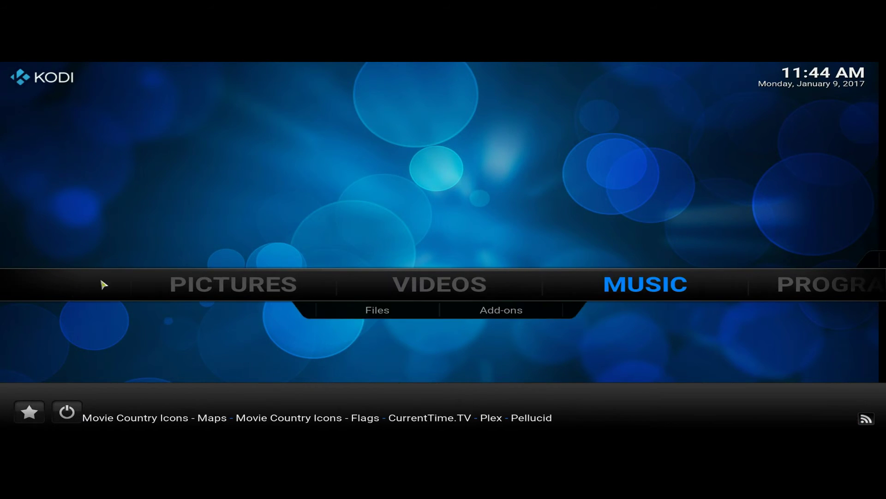
pyautogui.click(487, 310)
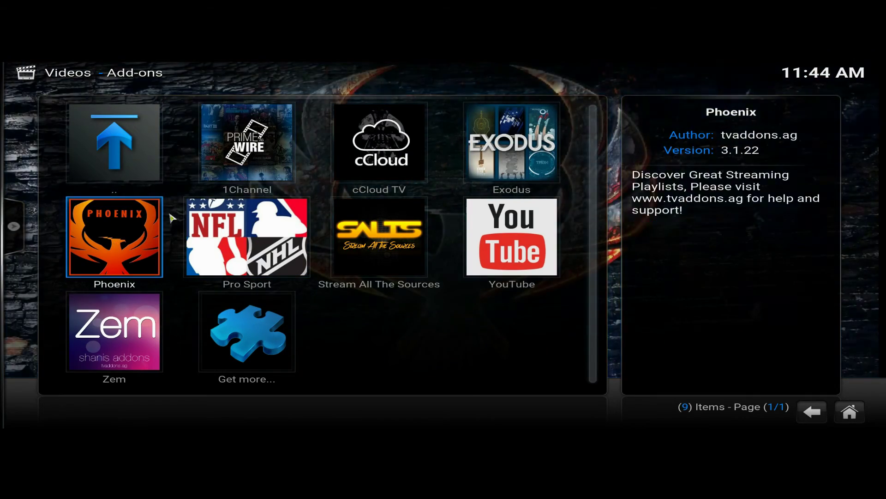
pyautogui.click(124, 339)
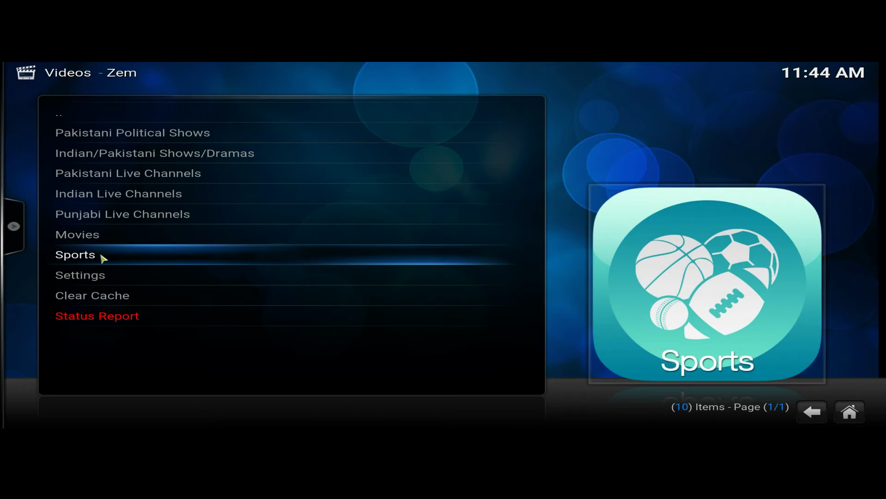
pyautogui.click(102, 259)
pyautogui.scroll(-1, 378, 257)
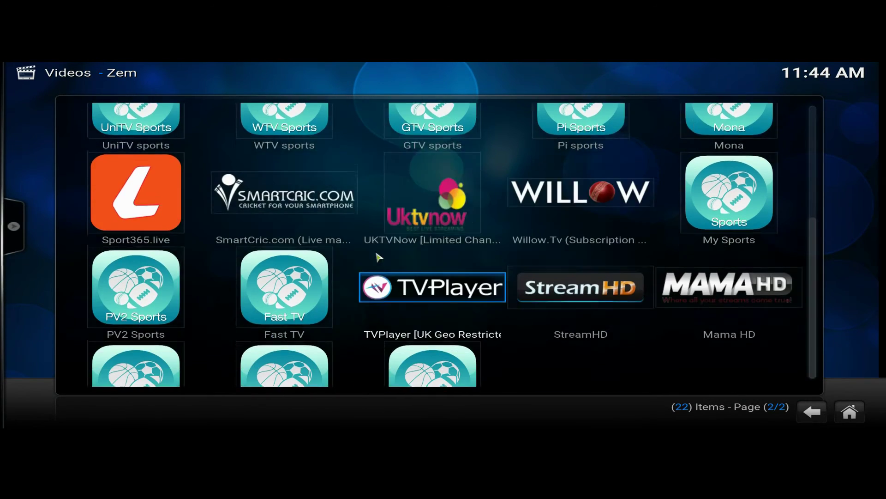
pyautogui.scroll(2, 379, 257)
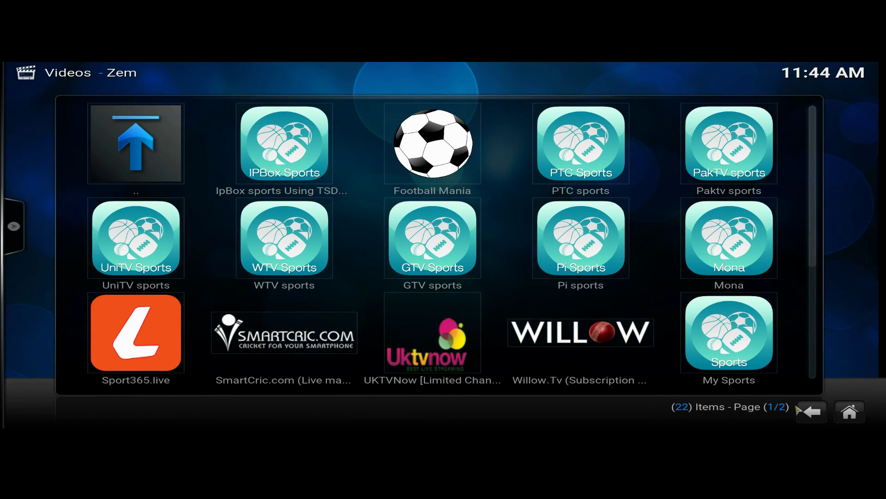
pyautogui.click(812, 411)
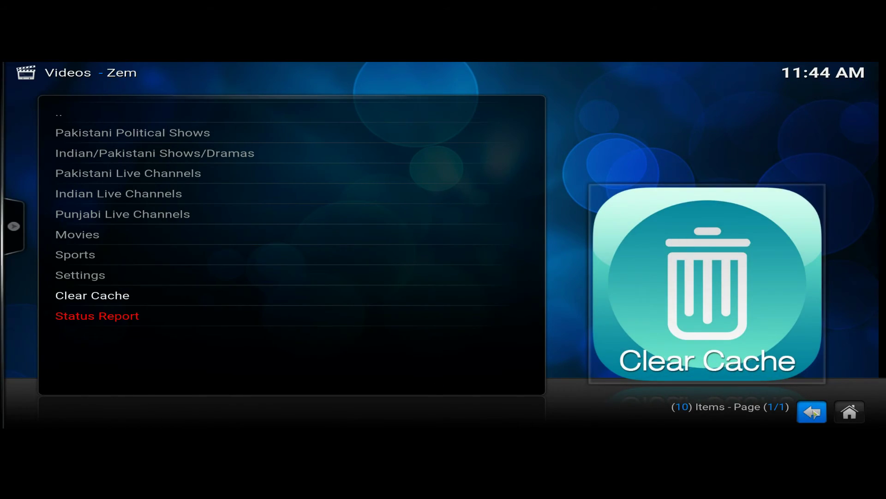
pyautogui.click(813, 412)
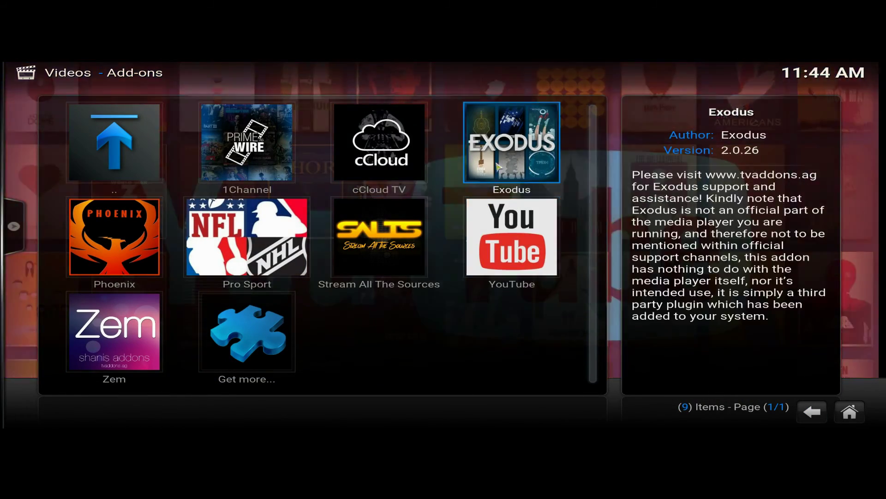